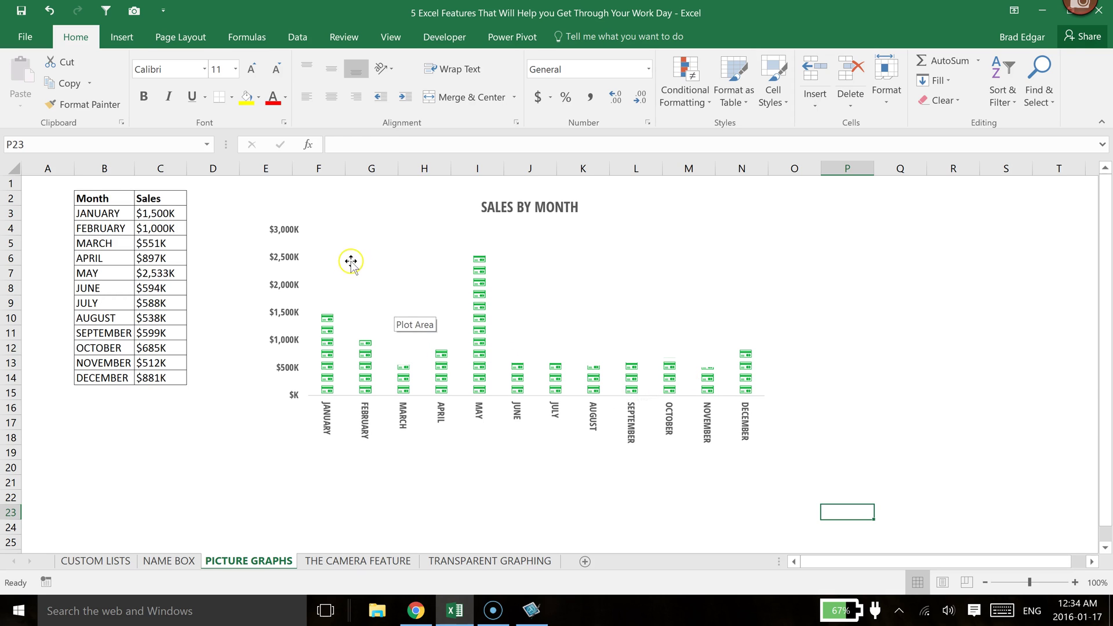
Open the Quick Access Toolbar customization settings and list All Commands.
left_click(165, 15)
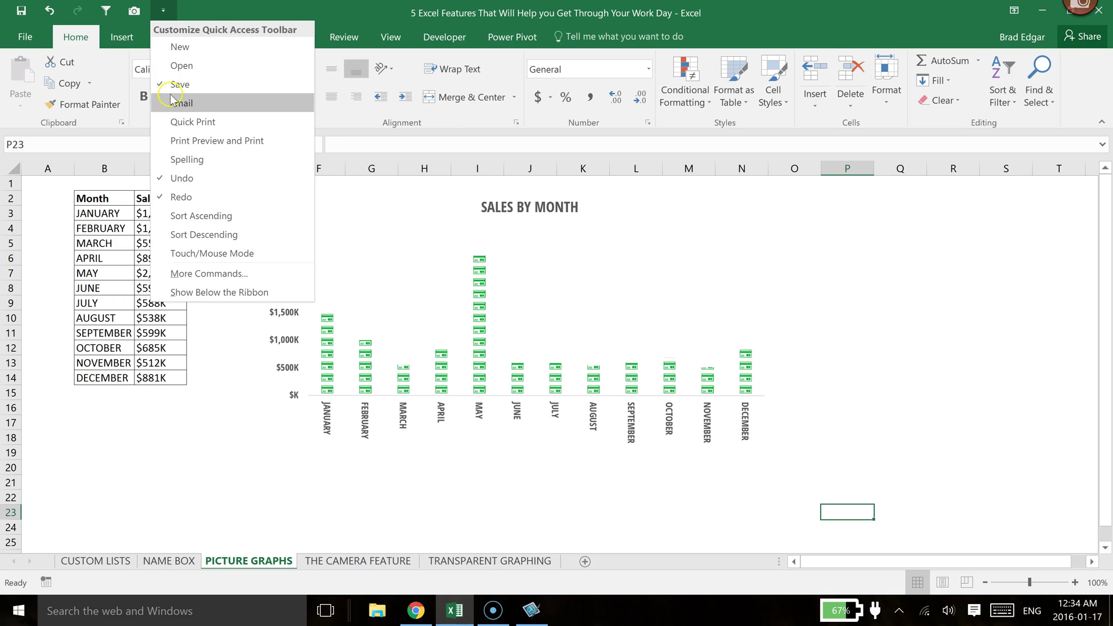
left_click(212, 274)
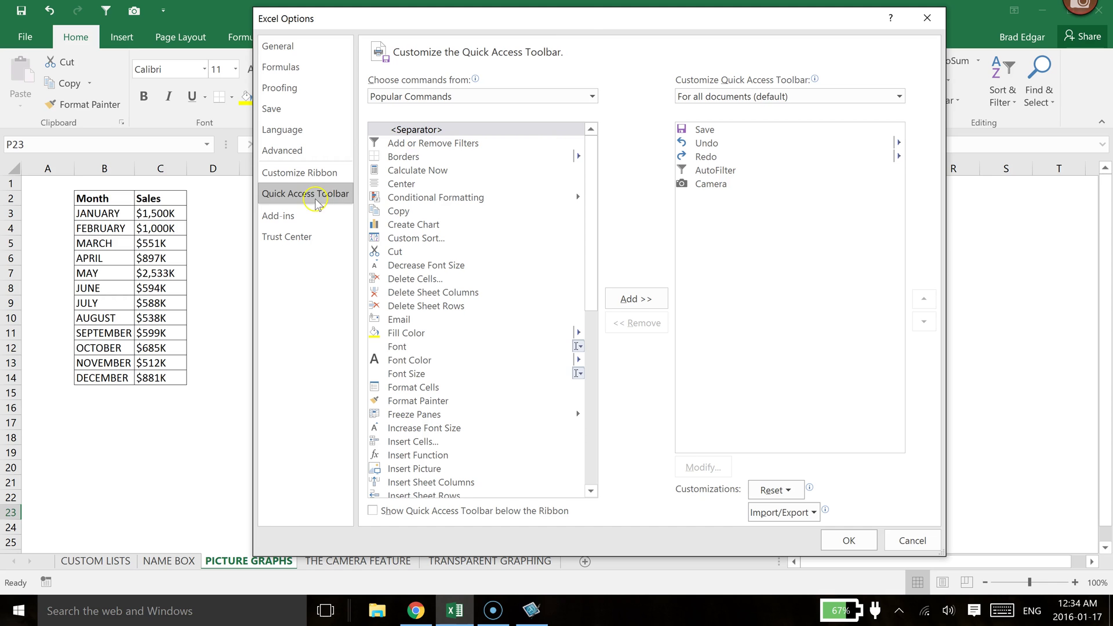
left_click(592, 96)
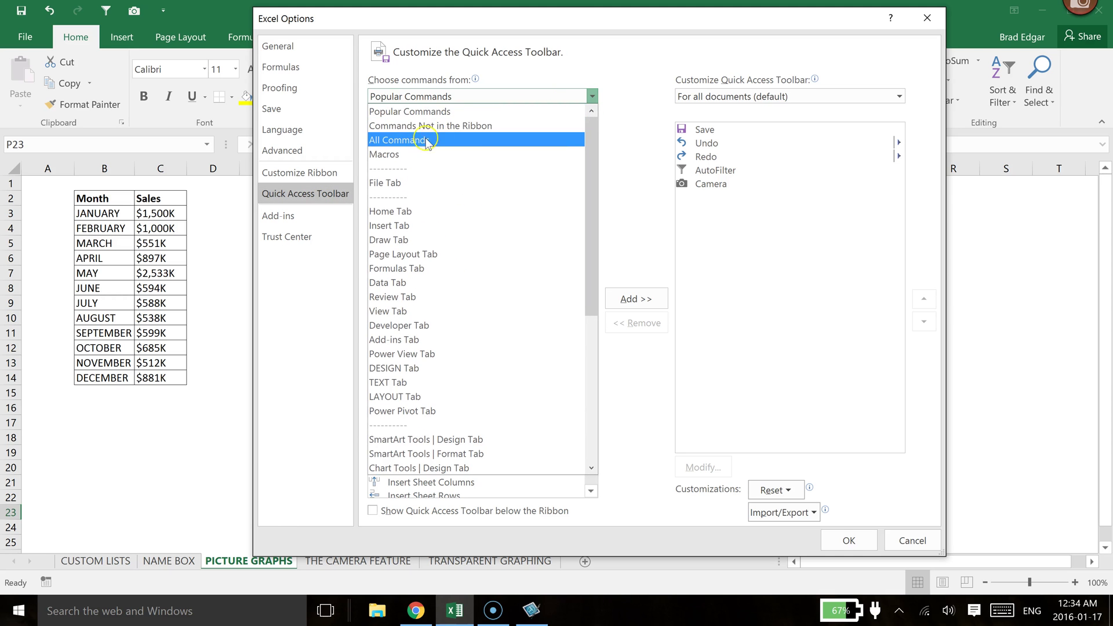
left_click(442, 160)
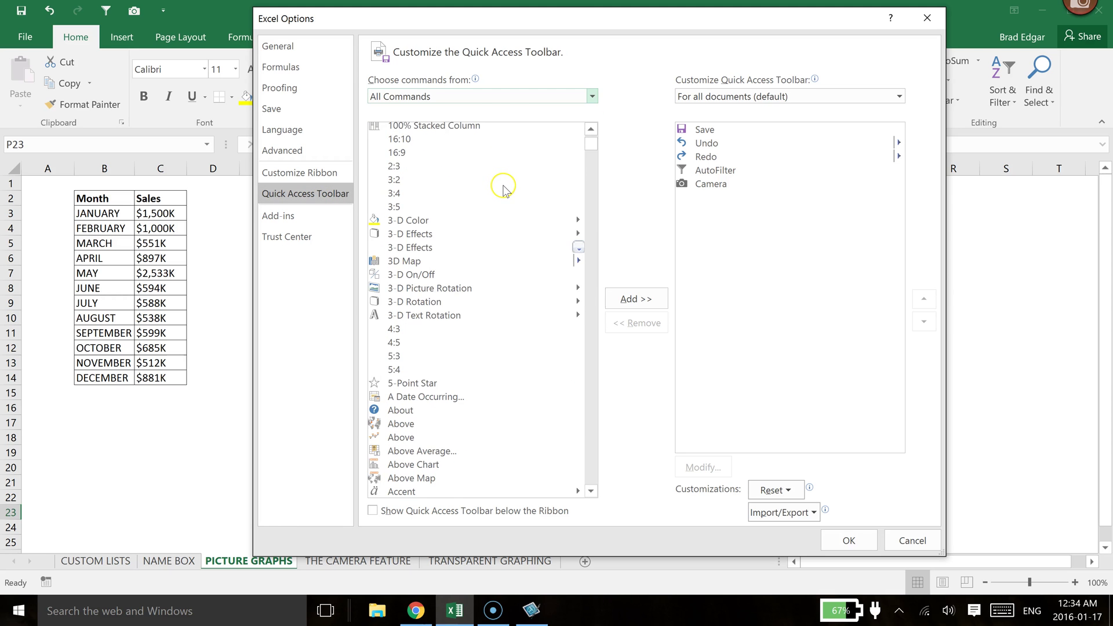
Pick Camera from the All Commands list and confirm it for the Quick Access Toolbar.
scroll(510, 174, "down", 20)
scroll(529, 174, "down", 20)
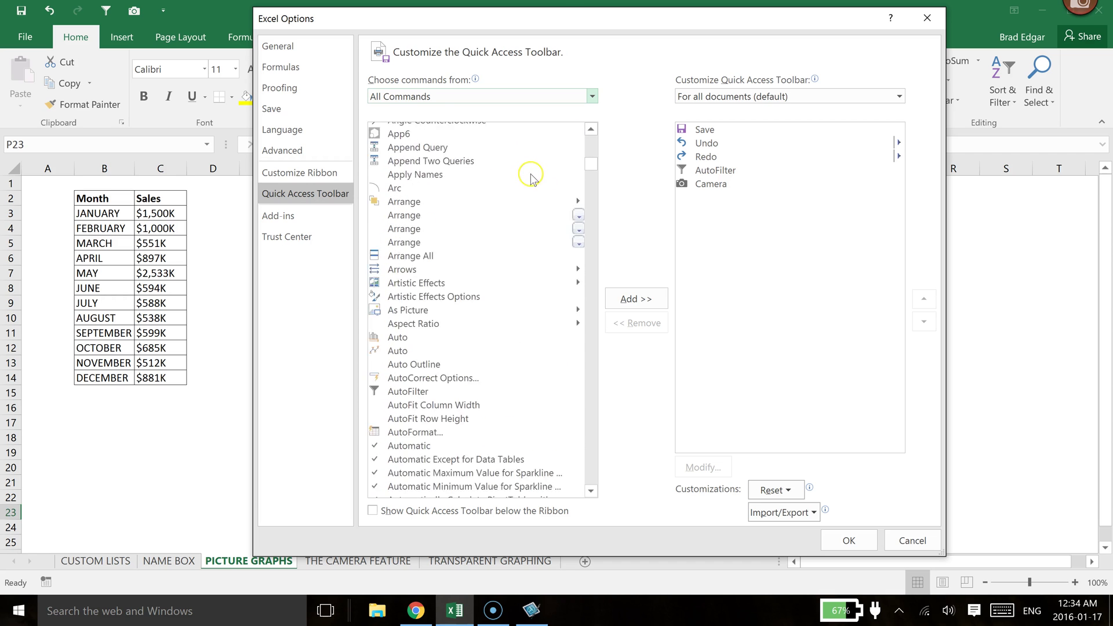
left_click_drag(592, 172, 595, 203)
scroll(594, 202, "up", 12)
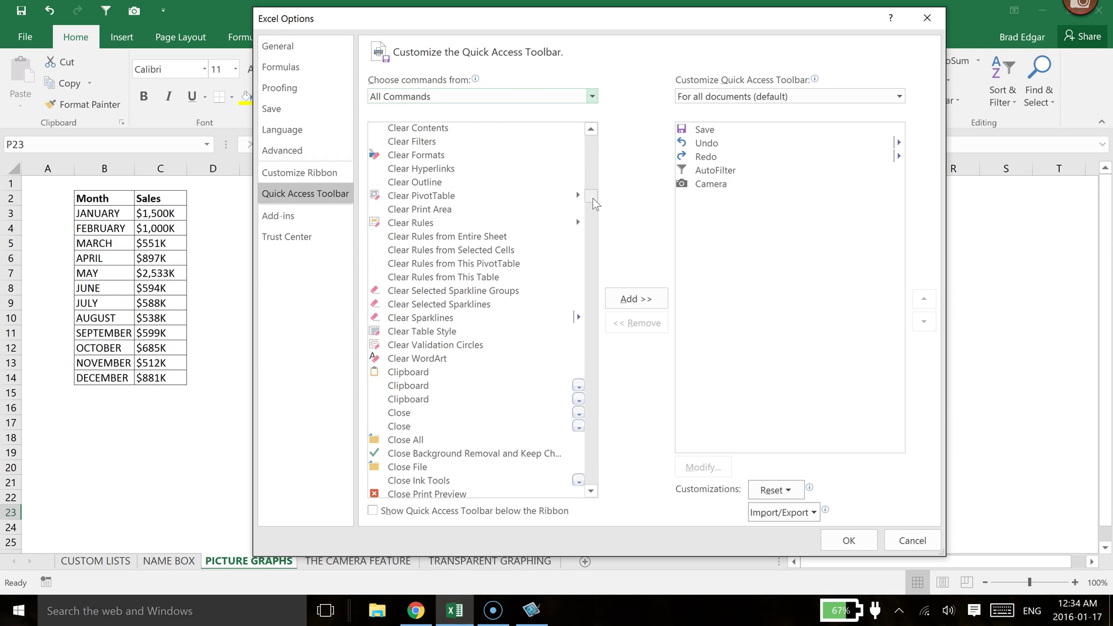
scroll(595, 202, "up", 11)
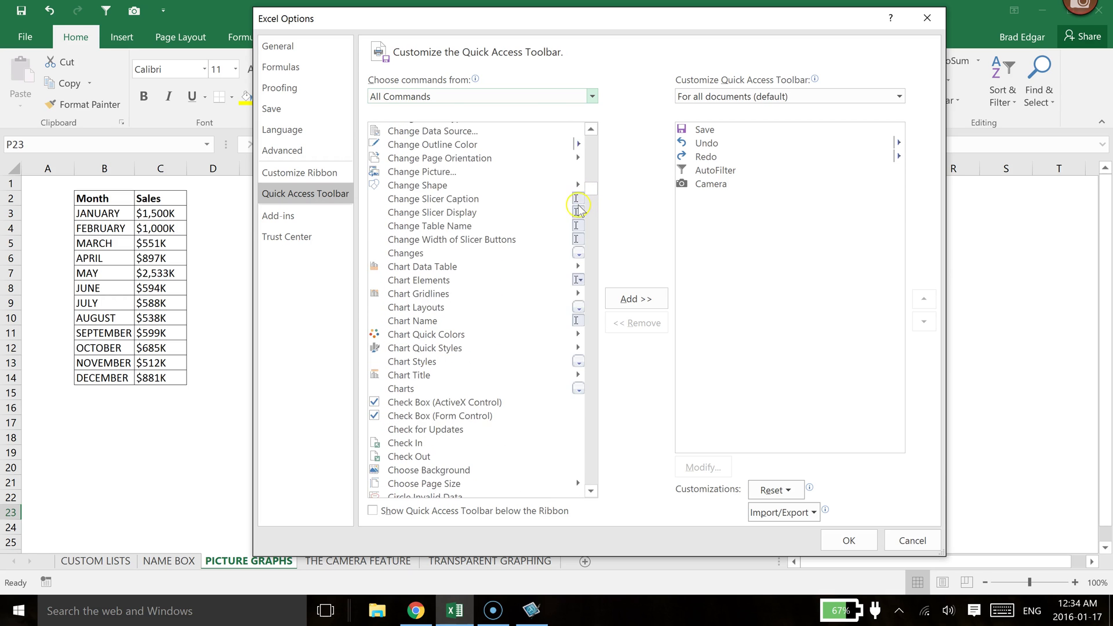
scroll(578, 208, "up", 3)
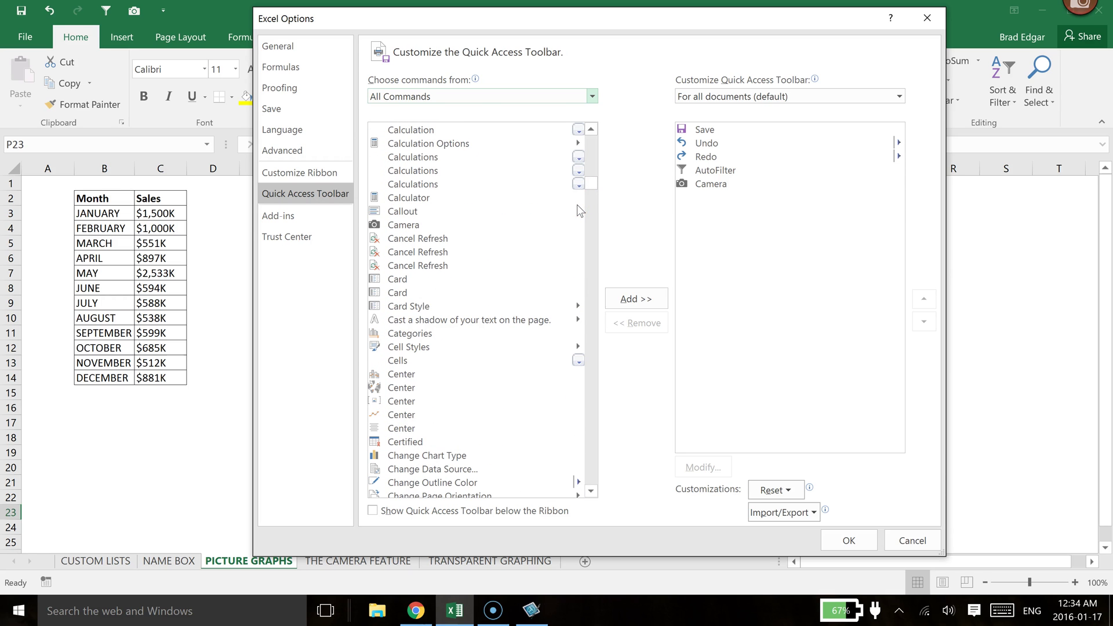
scroll(583, 212, "up", 3)
scroll(583, 212, "down", 3)
left_click(415, 226)
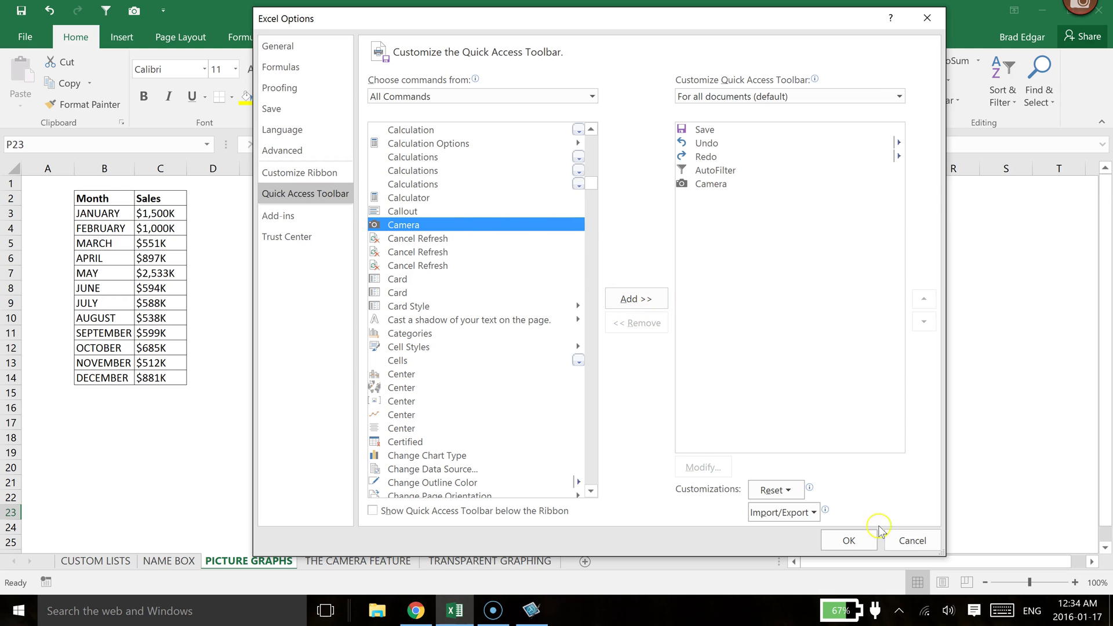
left_click(850, 540)
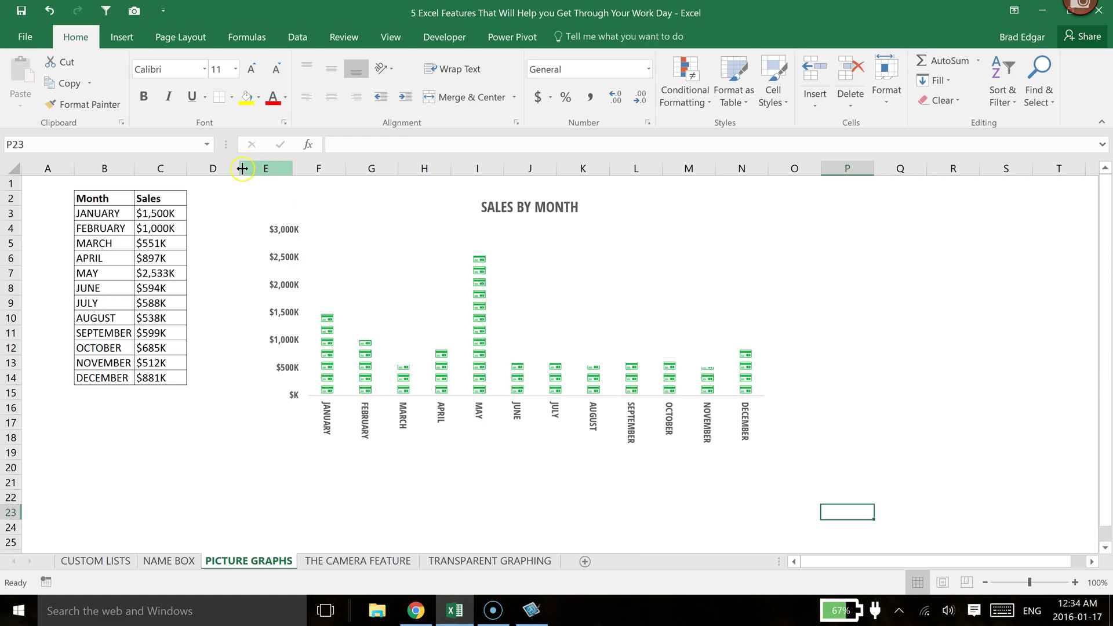
Insert a blank column at E, then select E1:Q23 covering the Sales by Month chart.
left_click(243, 198)
left_click(265, 168)
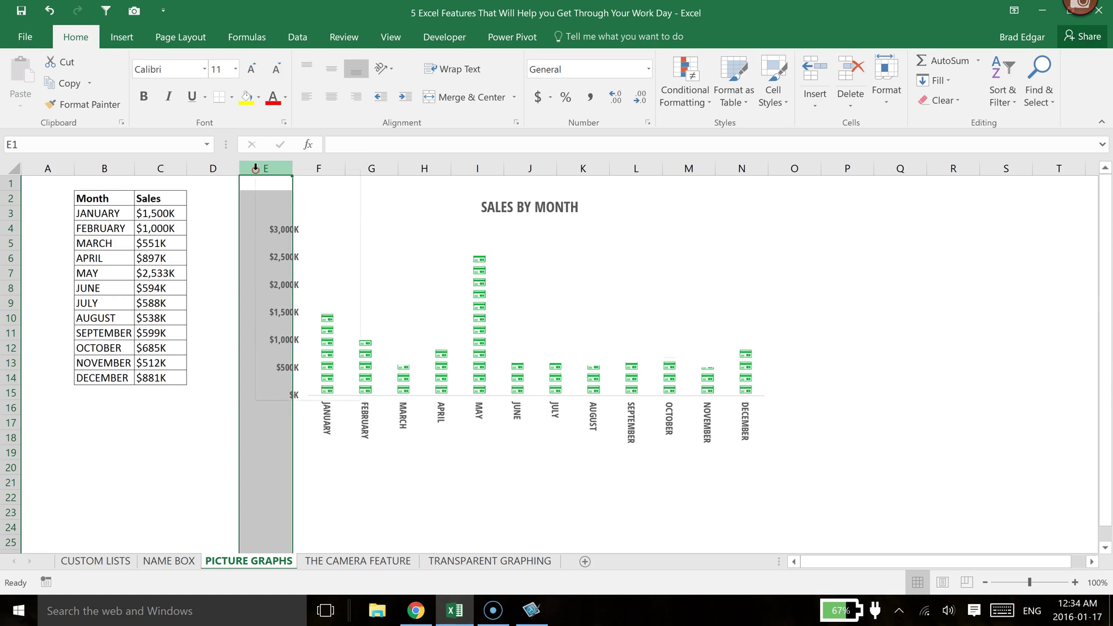
right_click(265, 168)
left_click(281, 278)
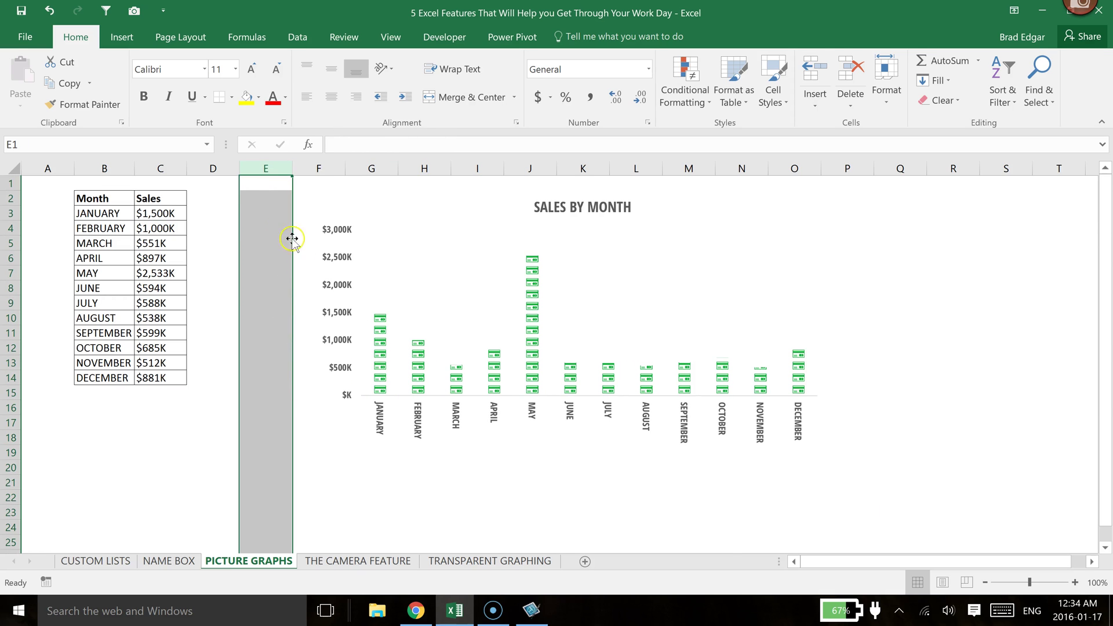
left_click(318, 221)
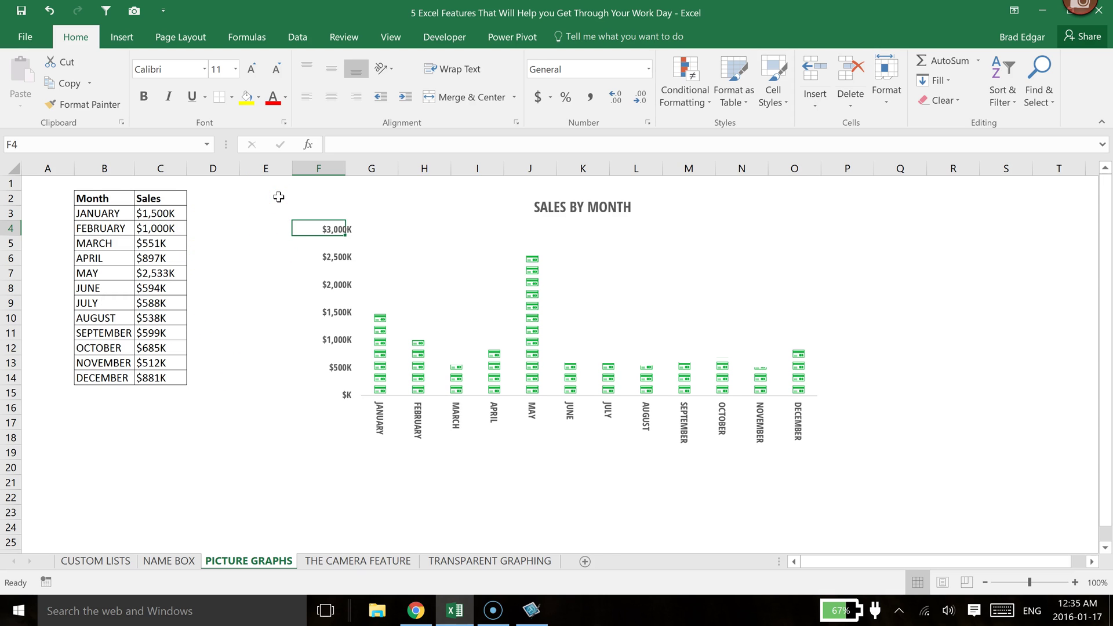
left_click_drag(256, 184, 895, 509)
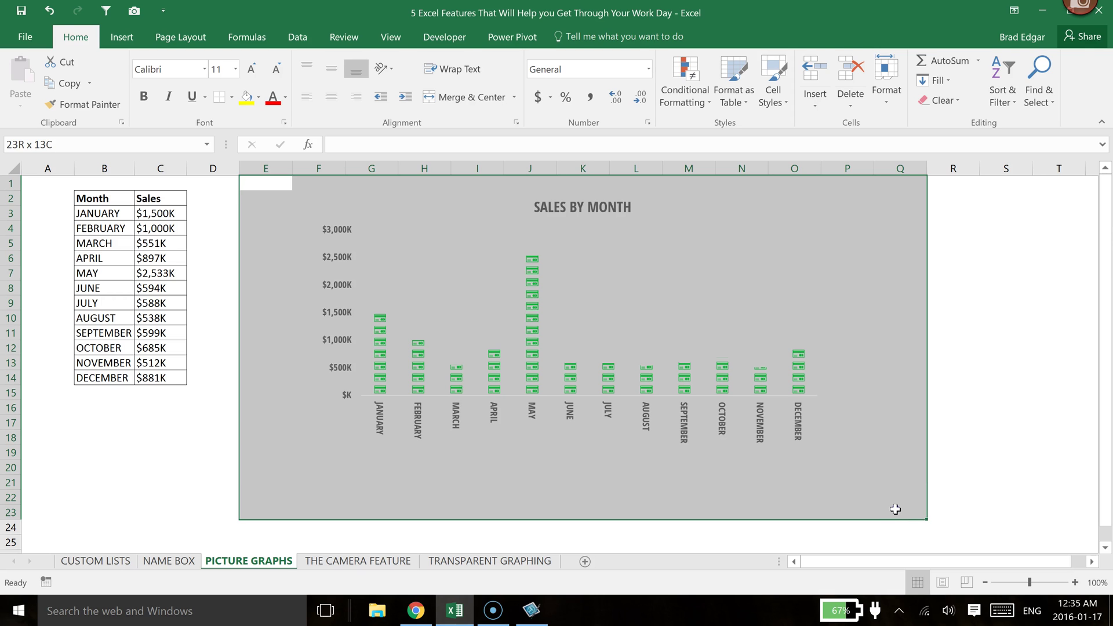
Paste a Camera snapshot of PICTURE GRAPHS E1:Q23 onto THE CAMERA FEATURE sheet and position it.
left_click(134, 11)
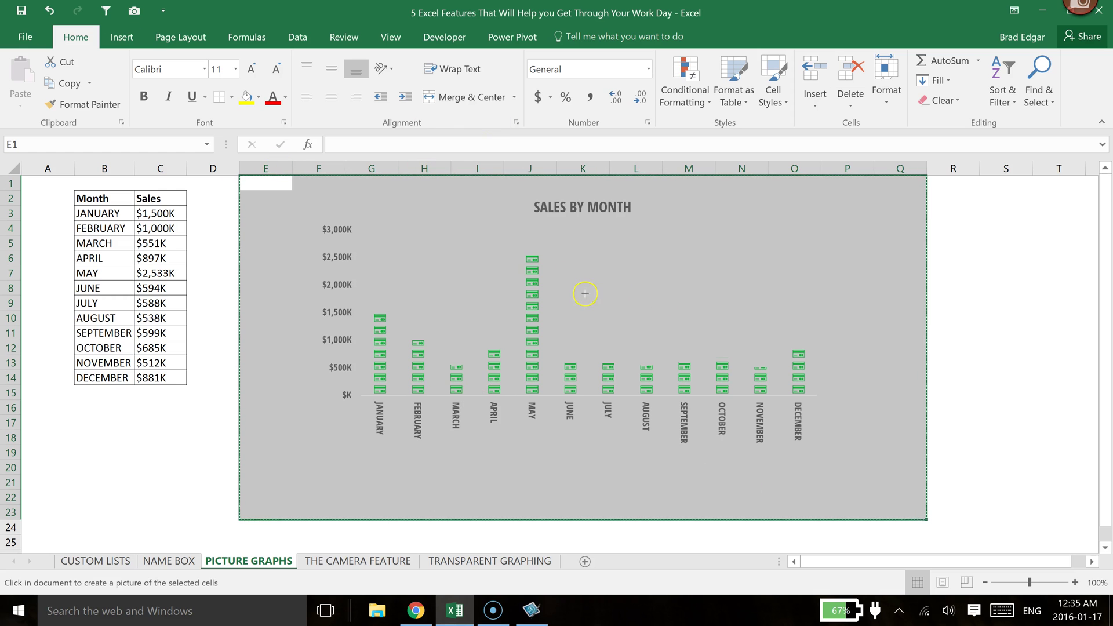
left_click(333, 562)
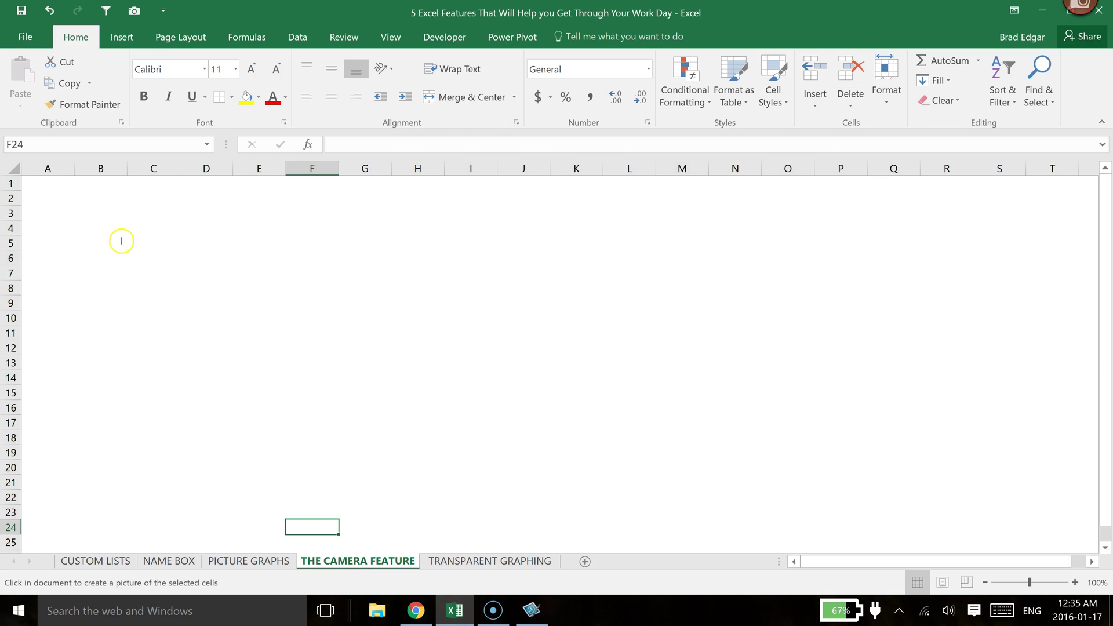
left_click(122, 236)
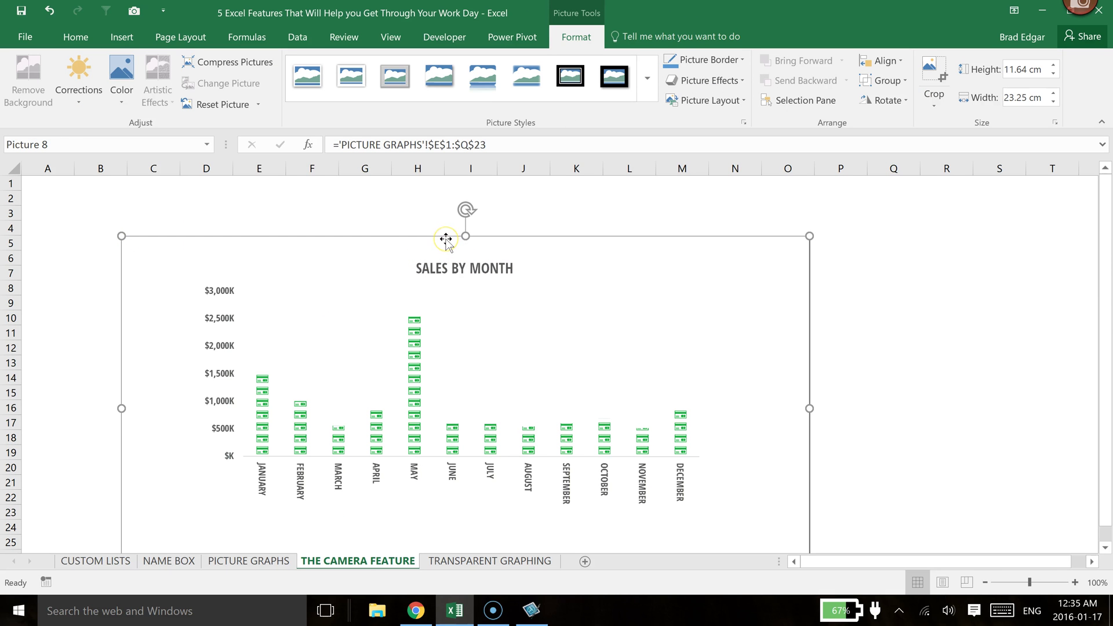
left_click_drag(443, 239, 403, 201)
scroll(440, 243, "down", 1)
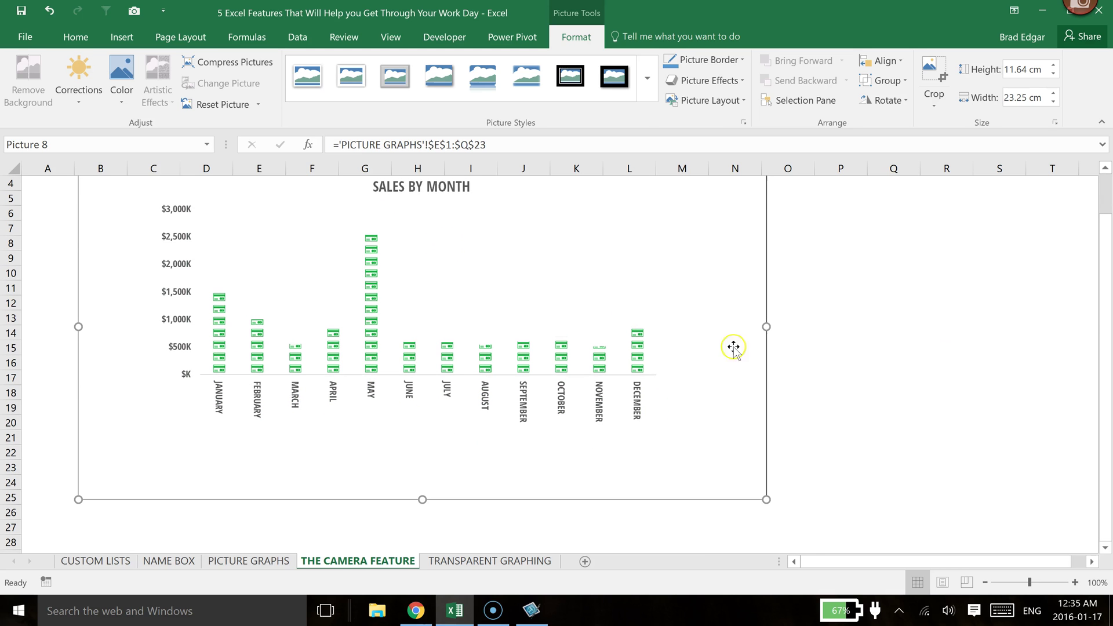
left_click(997, 322)
scroll(720, 347, "up", 1)
scroll(720, 347, "up", 1)
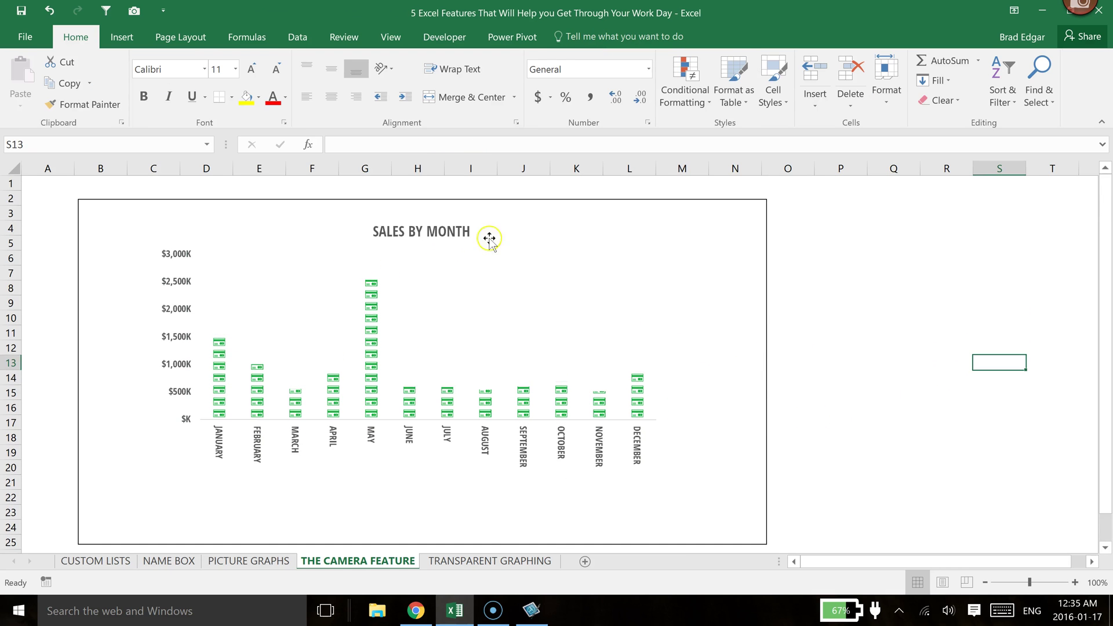
left_click(522, 218)
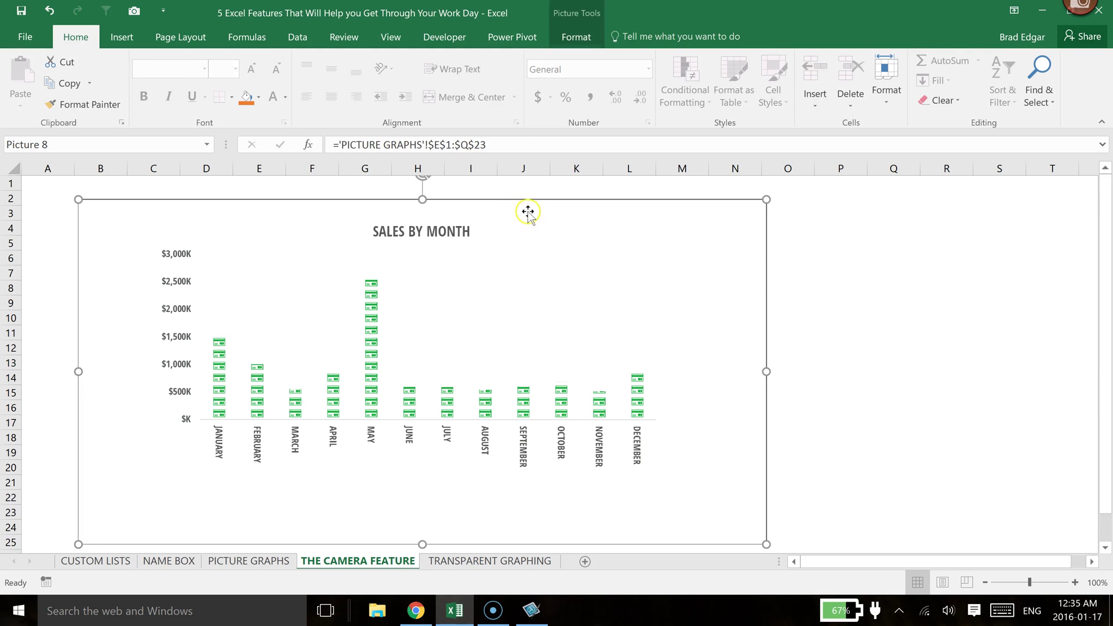
Set the chart picture's Picture Border to No Outline.
left_click(575, 38)
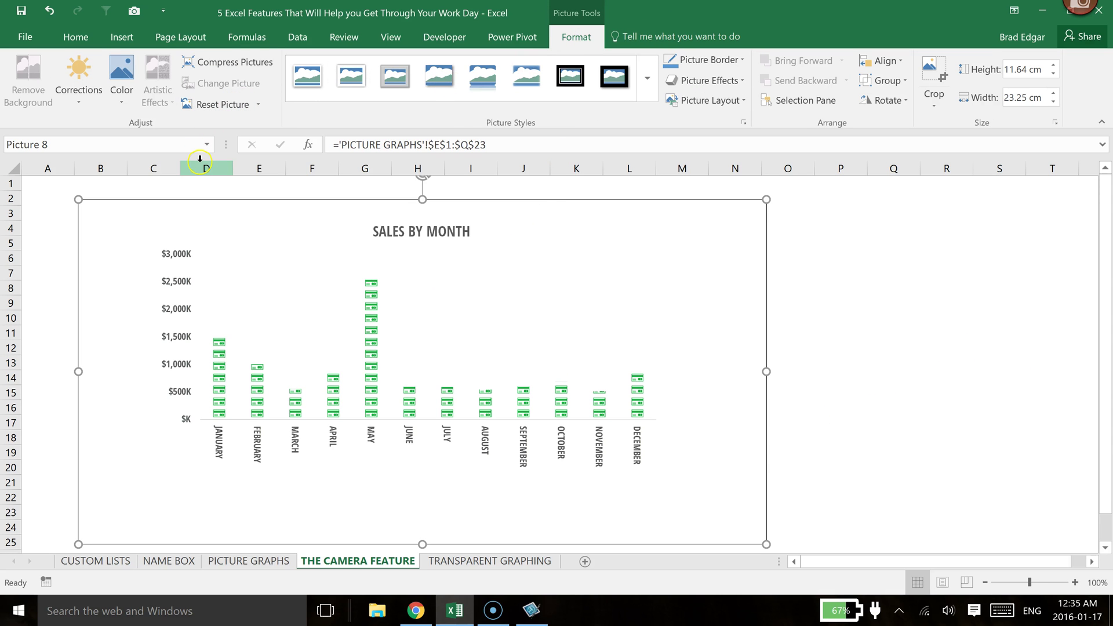
left_click(744, 61)
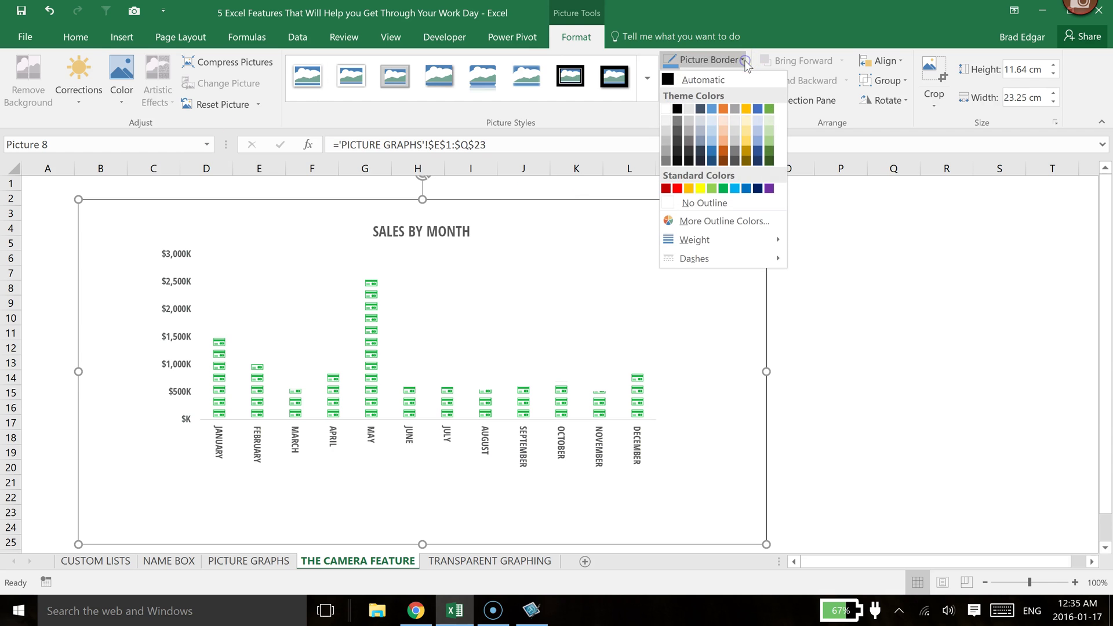
left_click(688, 203)
left_click(943, 318)
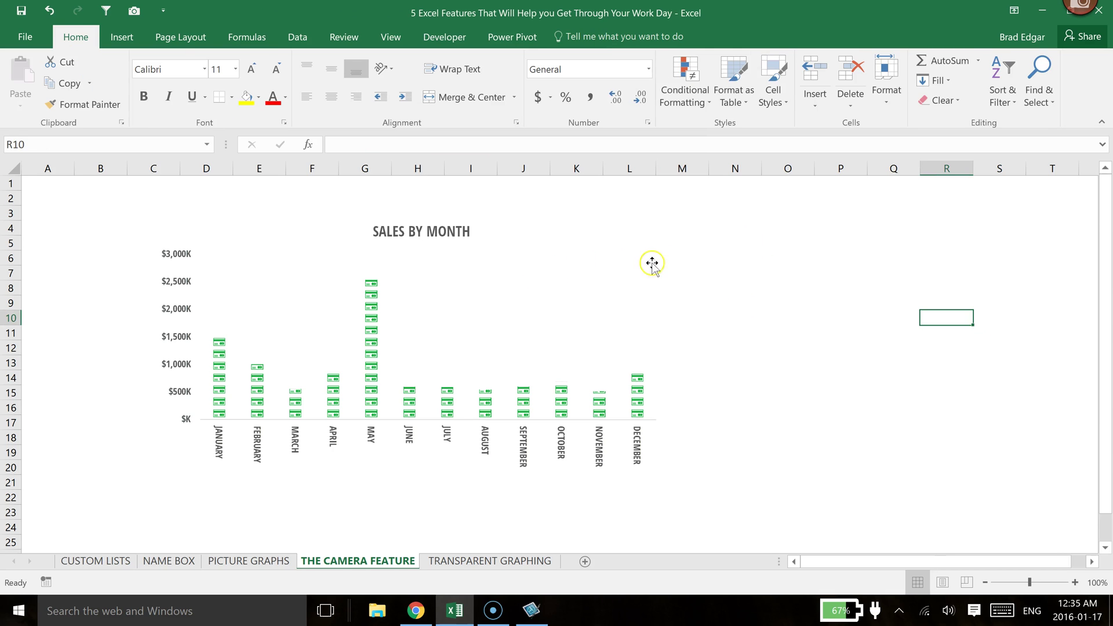
Shrink the chart picture to 5.91 × 11.81 cm from its corners, then go to PICTURE GRAPHS.
left_click(448, 247)
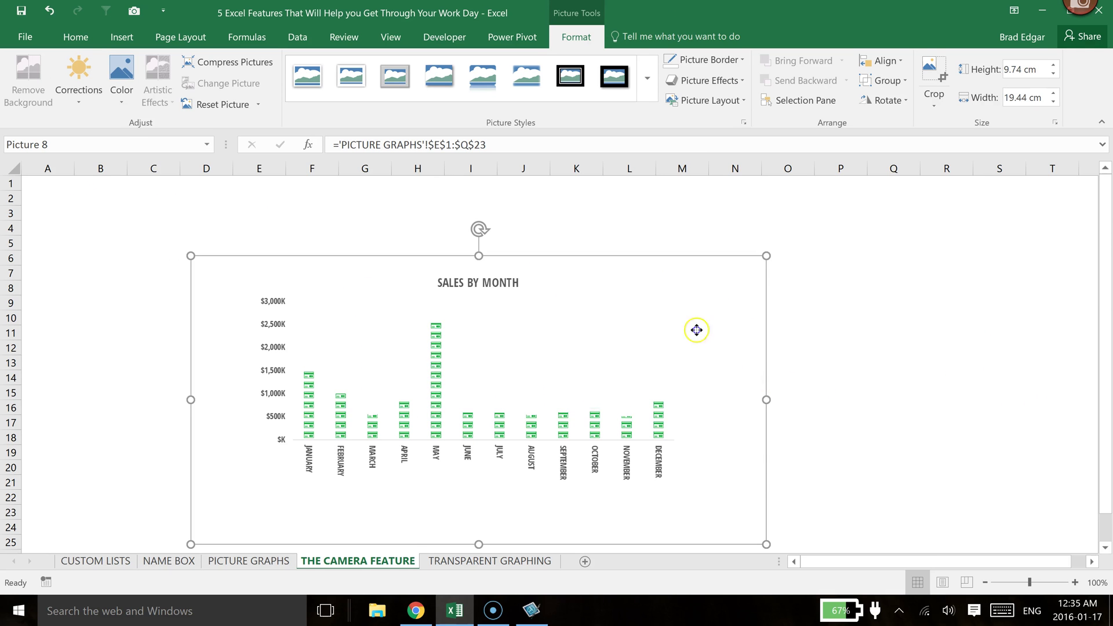
left_click(291, 244)
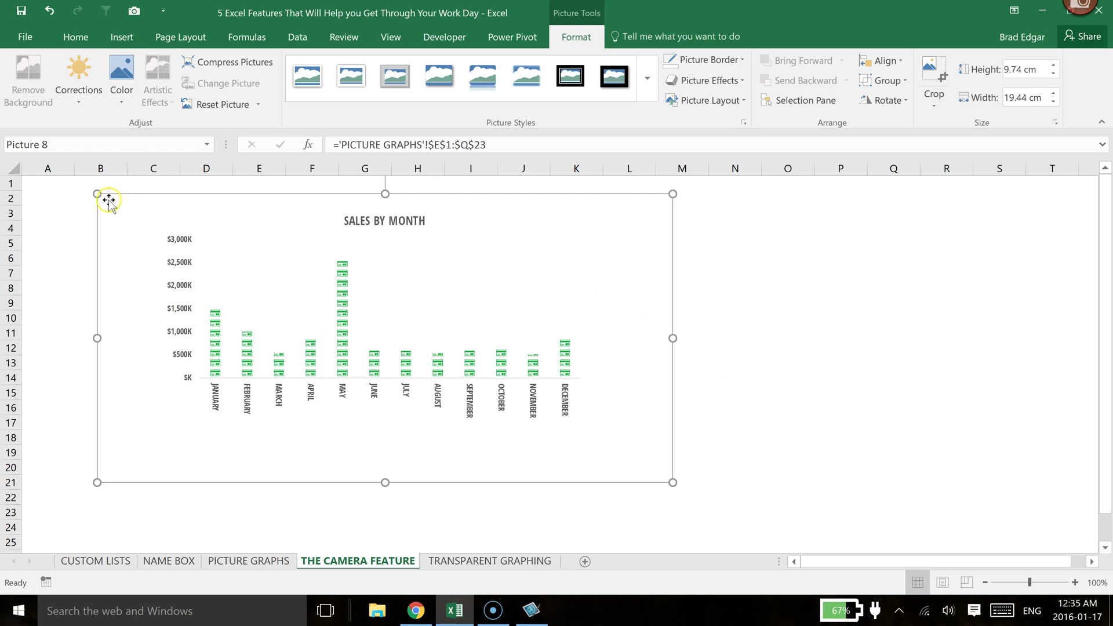
left_click_drag(97, 195, 204, 247)
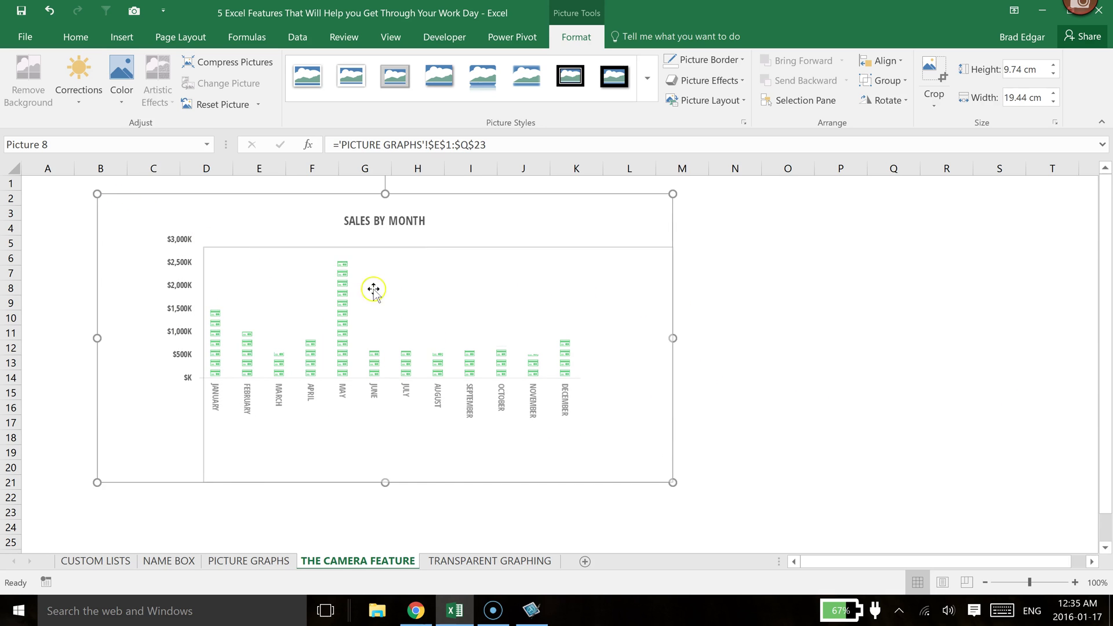
left_click_drag(672, 481, 552, 382)
left_click(682, 408)
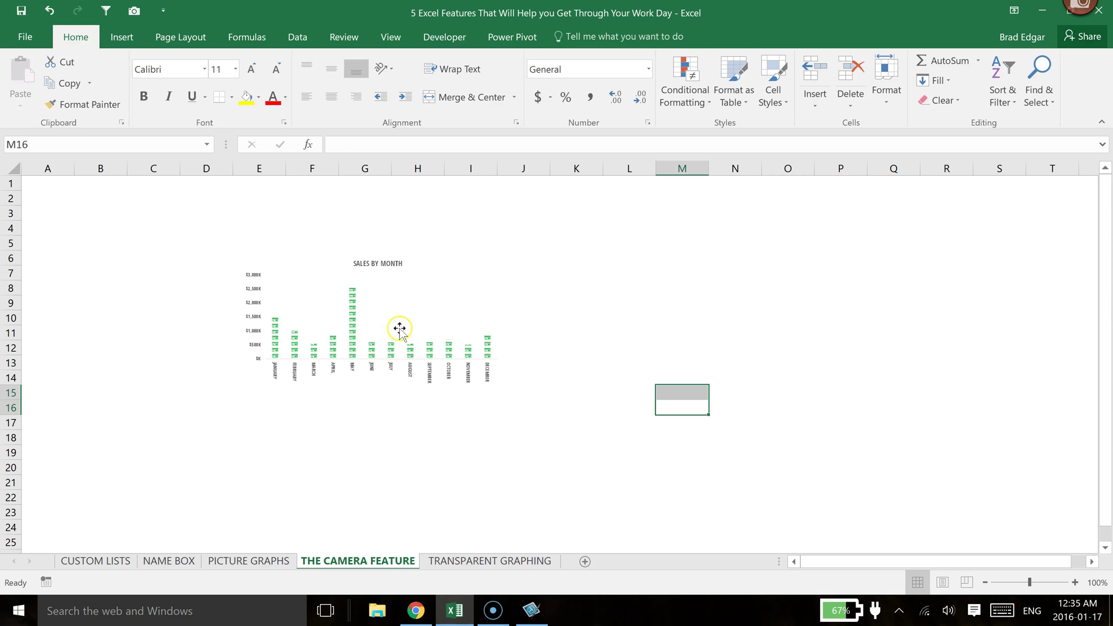
left_click(333, 320)
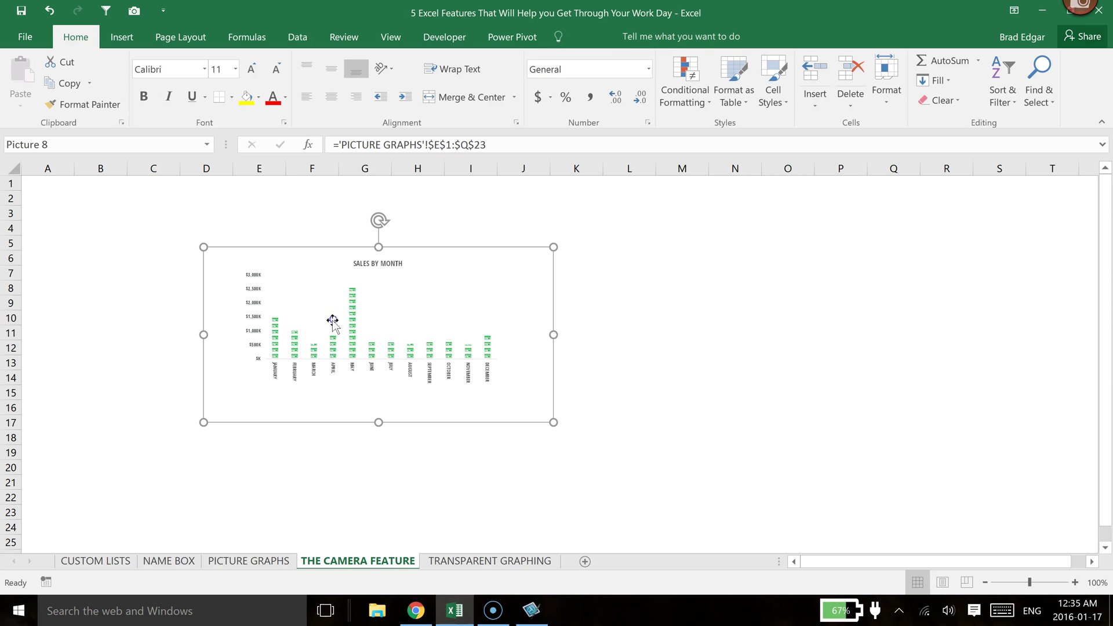
left_click(264, 562)
Enter 800000 as January's sales in C3 and 2000000 as February's in C4.
left_click(155, 221)
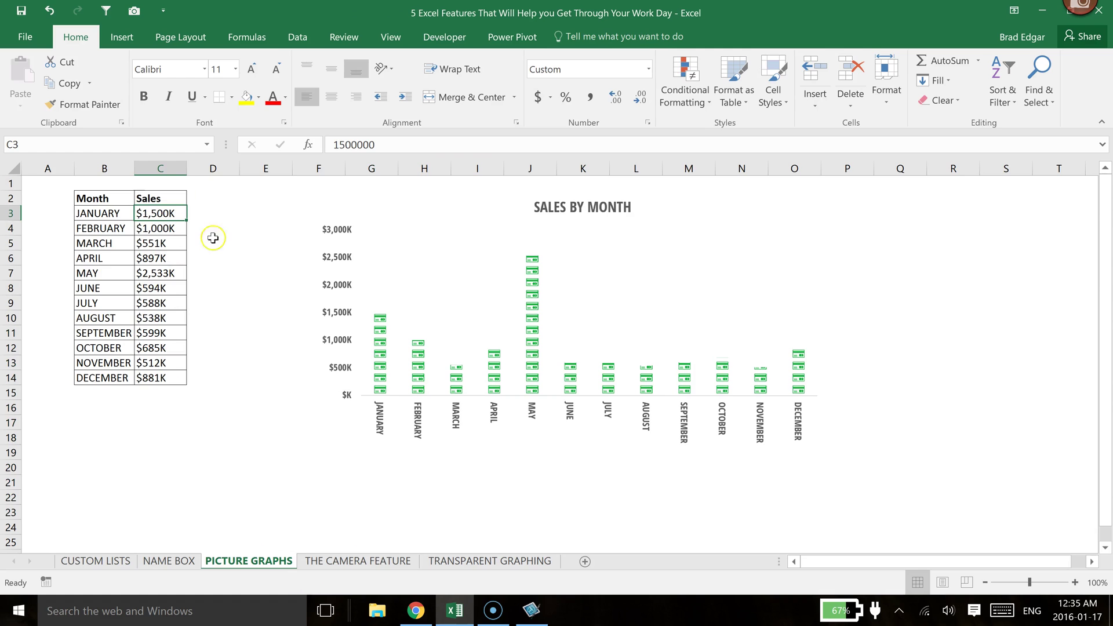
type("800000")
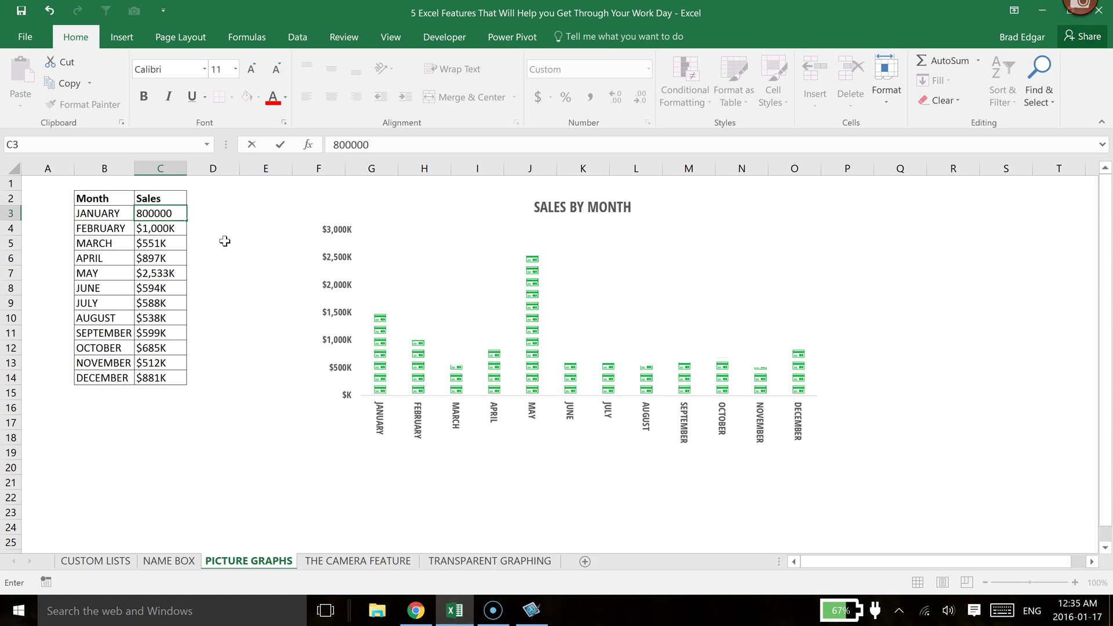
key("Return")
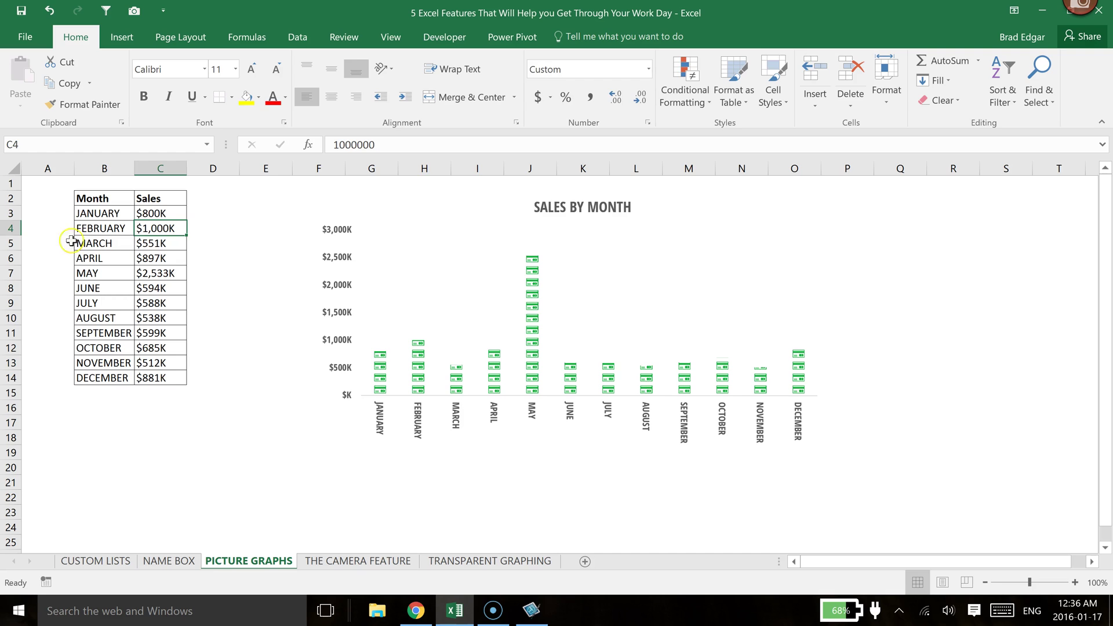
type("2000000")
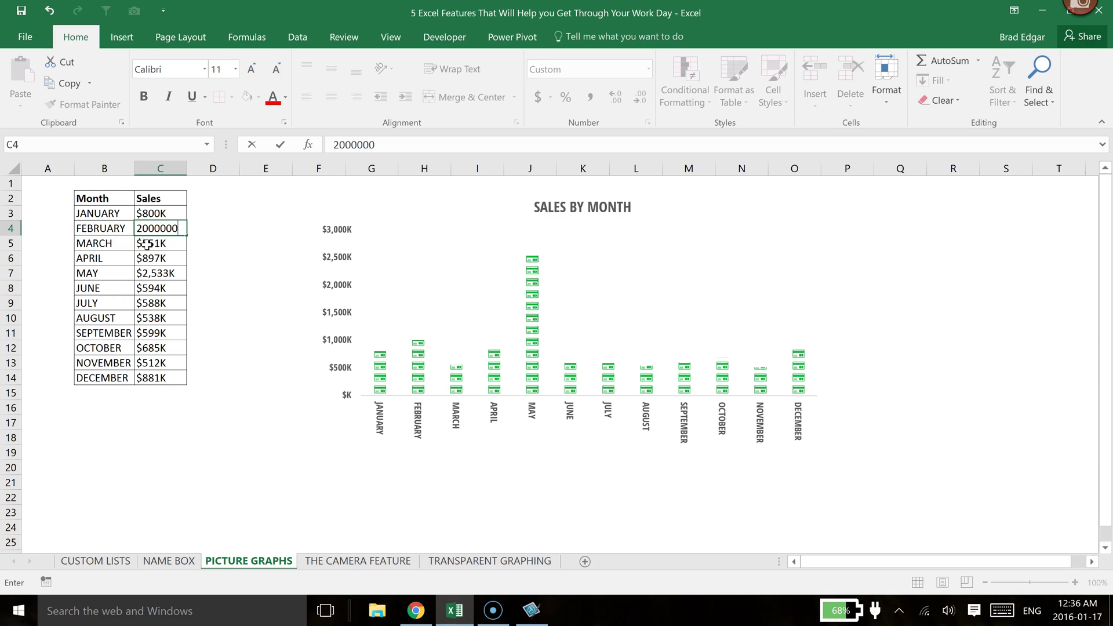
key("Return")
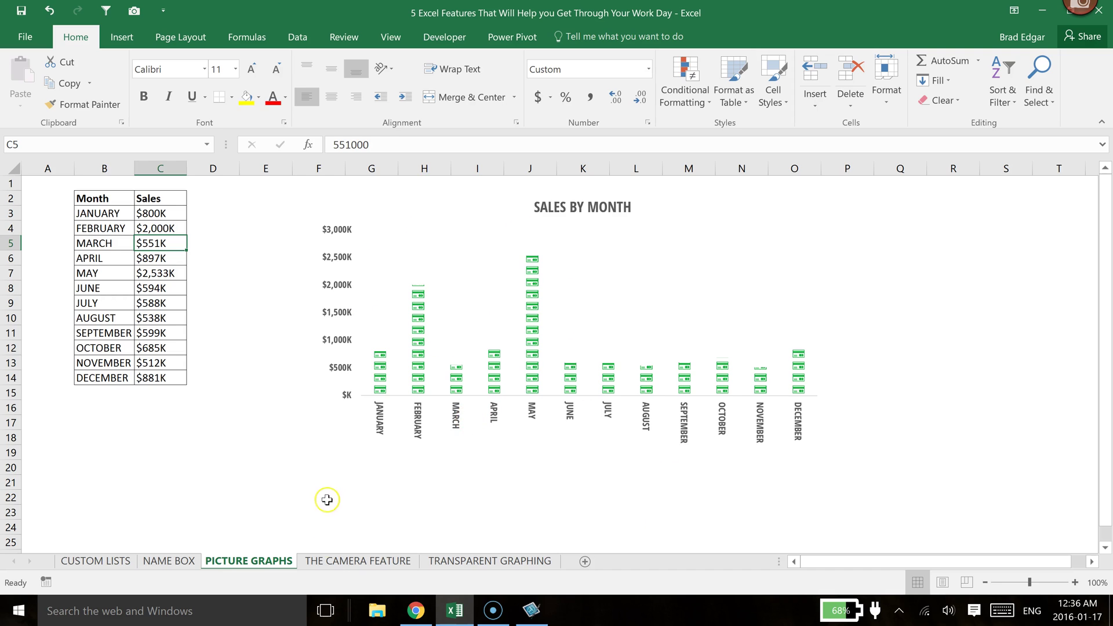
On THE CAMERA FEATURE sheet, move the chart picture up-left and enlarge it from its bottom-right corner.
left_click(371, 564)
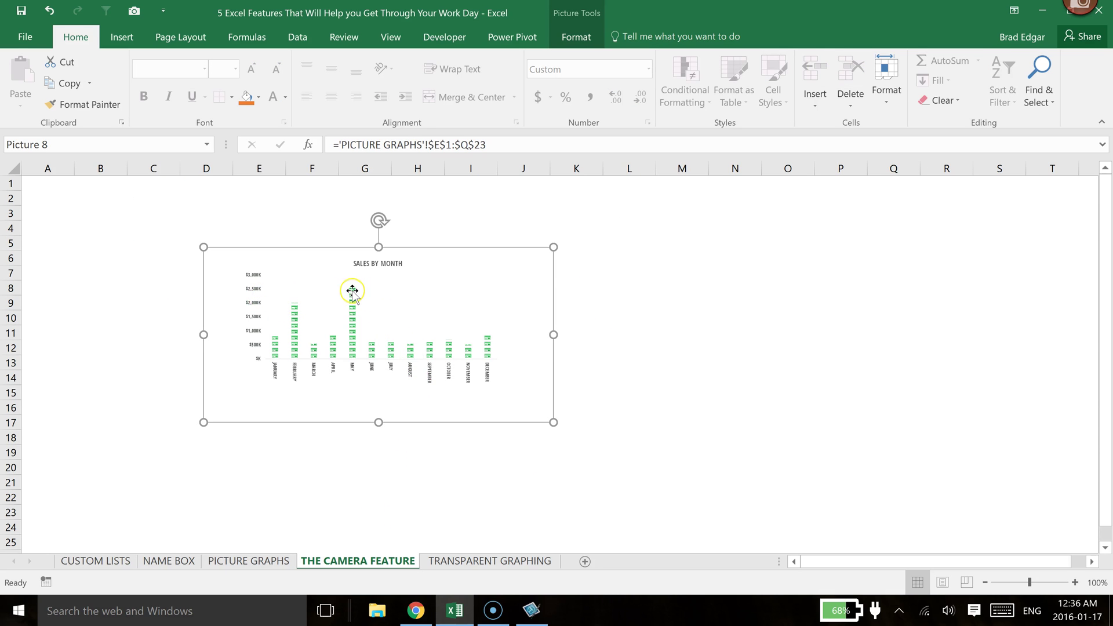
left_click_drag(471, 254, 356, 256)
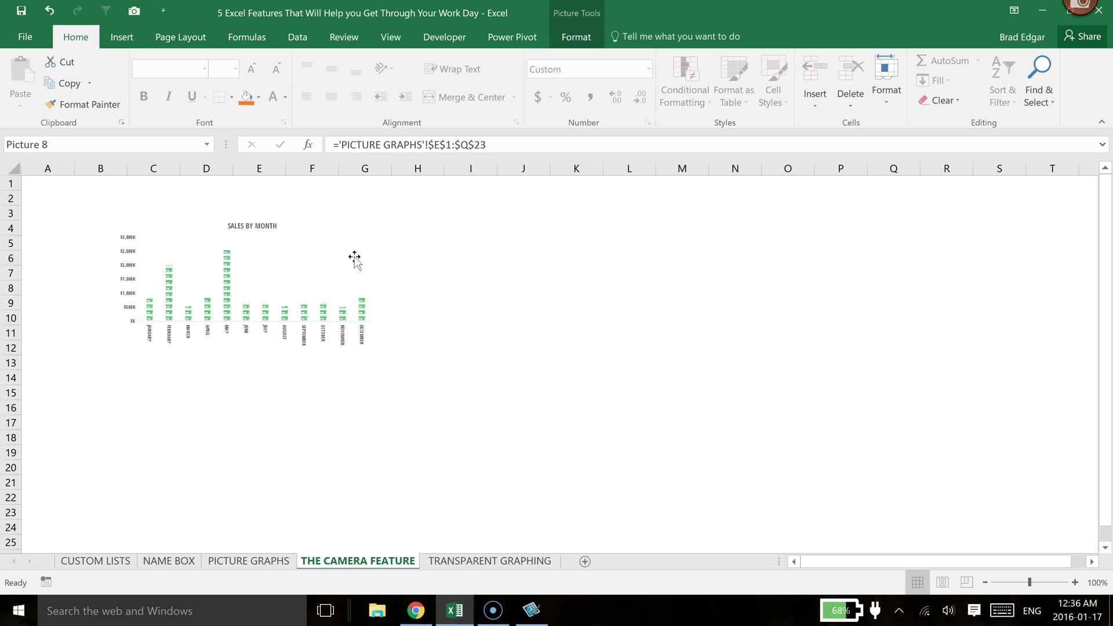
left_click_drag(425, 385, 505, 424)
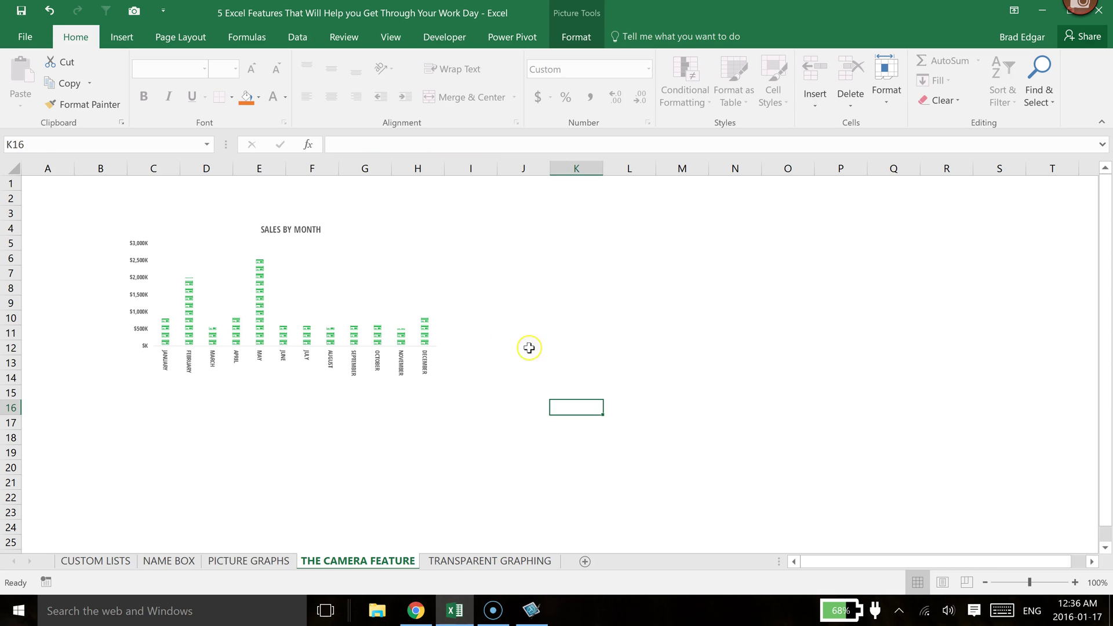
Draw a rounded rectangle over the chart picture spanning B2 to J18.
left_click(134, 38)
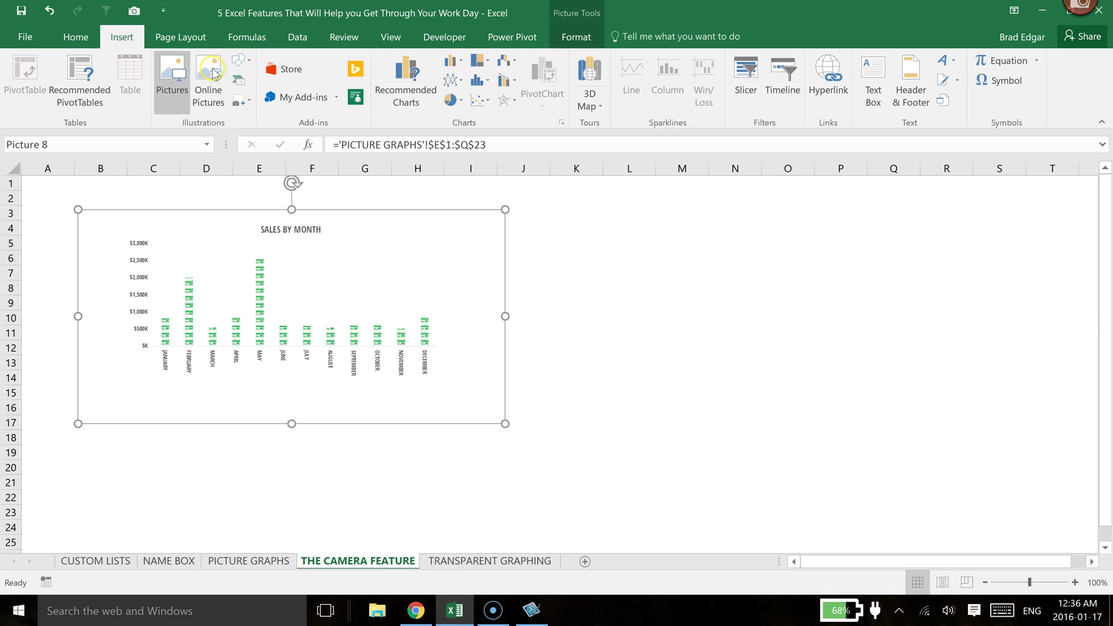
left_click(249, 64)
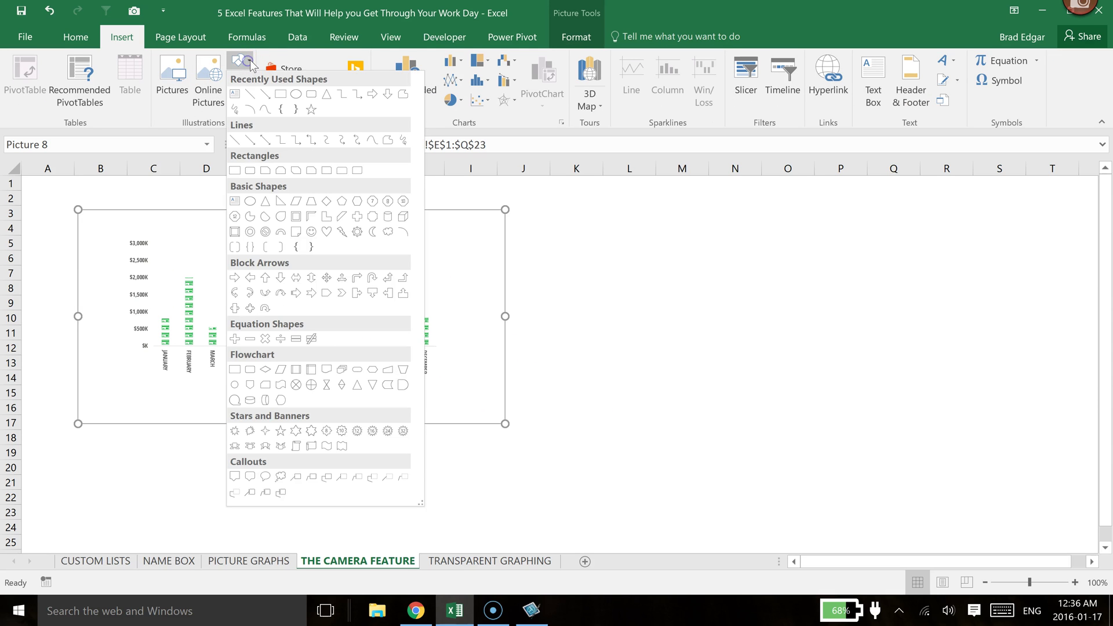
left_click(311, 95)
mouse_move(59, 199)
left_mouse_down()
mouse_move(325, 393)
mouse_move(522, 444)
left_mouse_up()
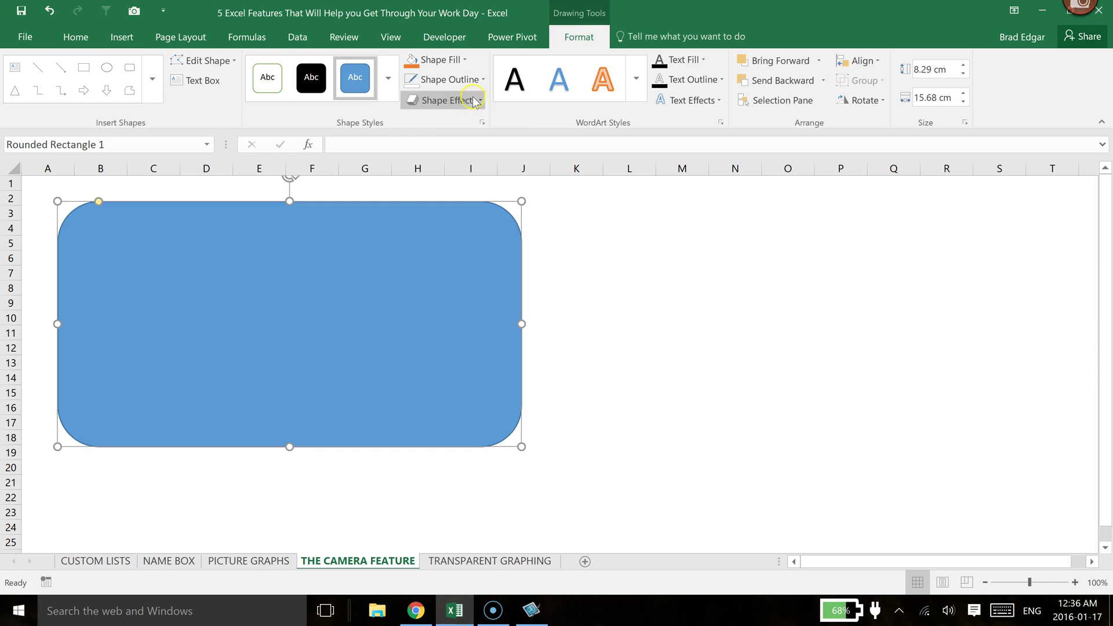
Give the rounded rectangle a green outline and No Fill.
left_click(444, 79)
left_click(429, 223)
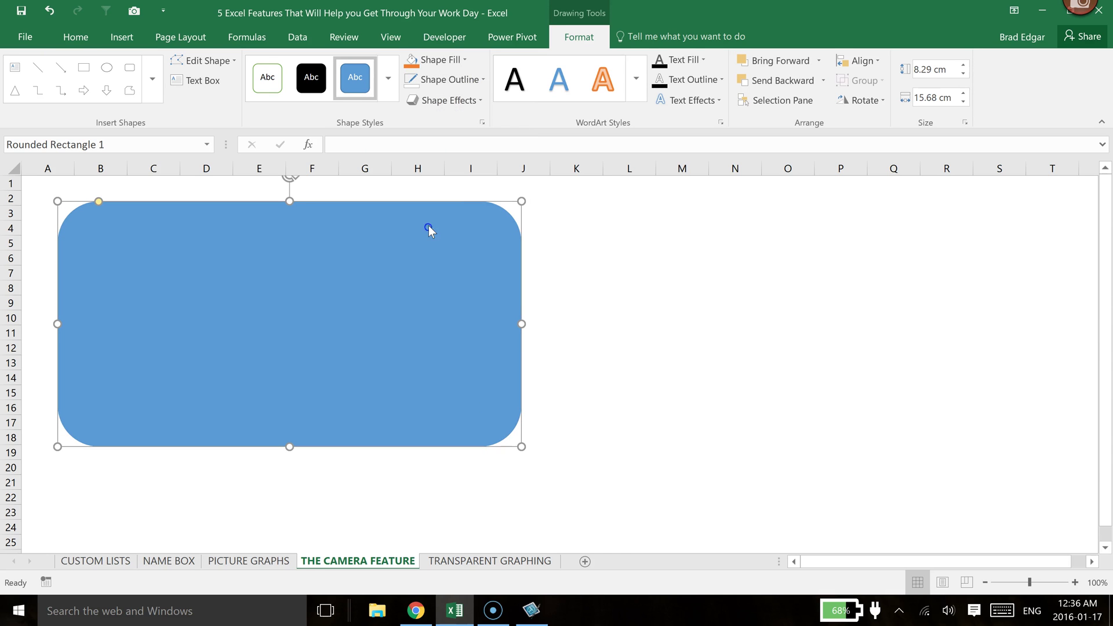
left_click(479, 80)
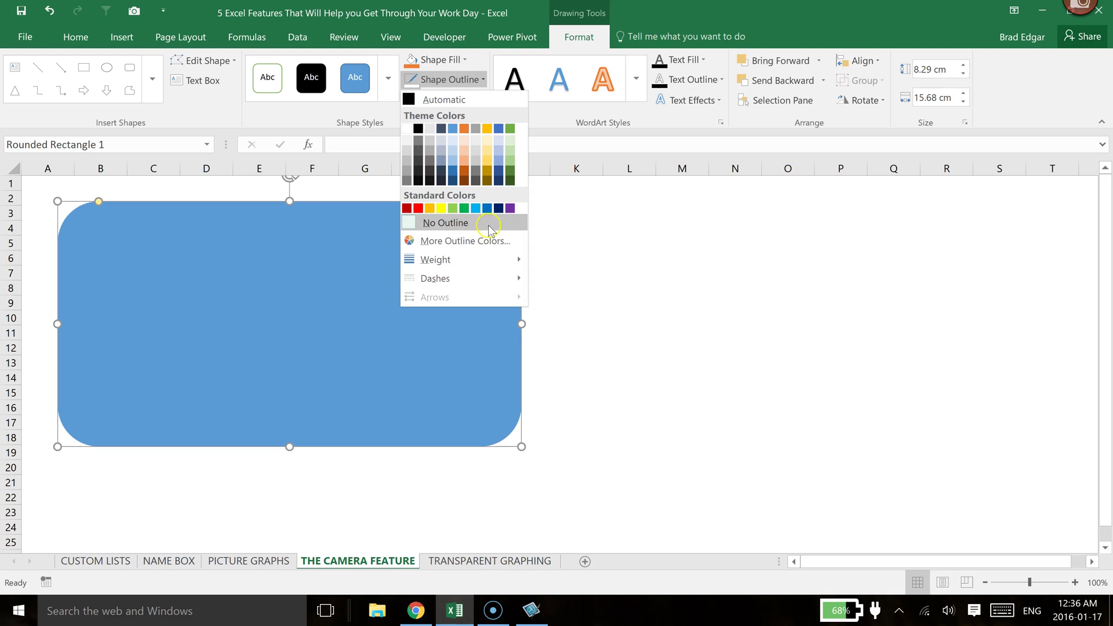
left_click(465, 209)
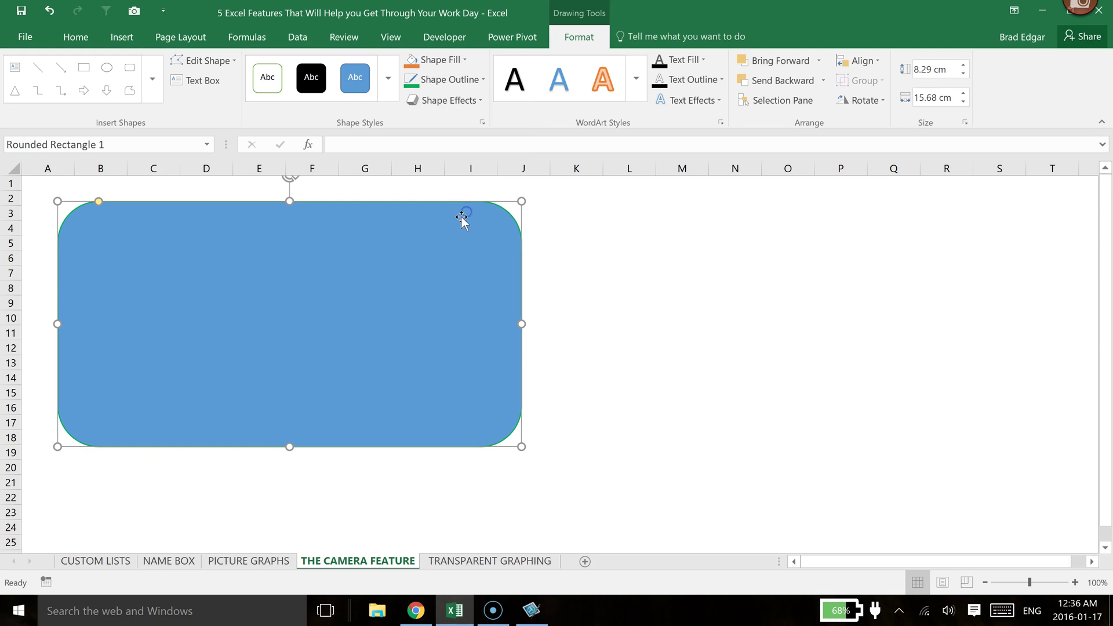
left_click(447, 61)
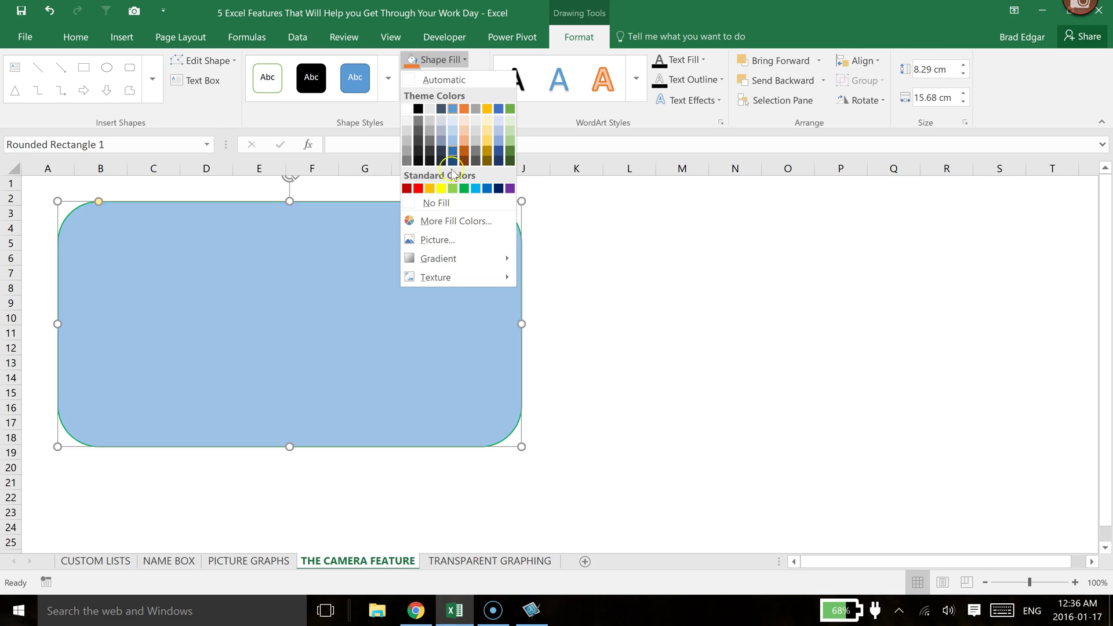
left_click(438, 203)
left_click(734, 303)
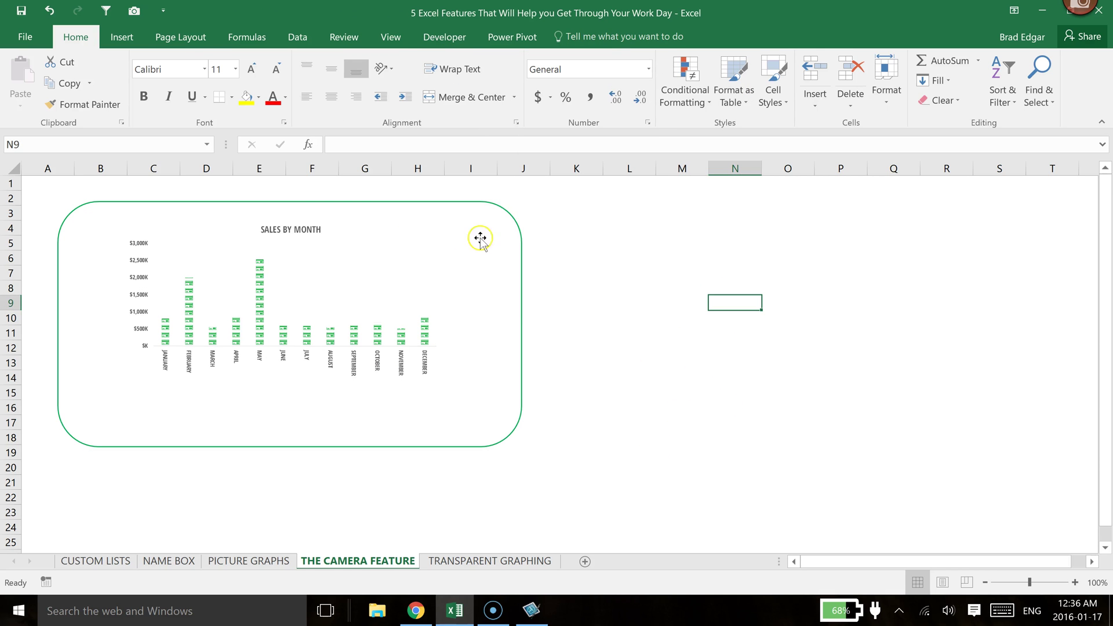
Group the chart picture with its green rounded rectangle frame.
mouse_move(272, 302)
left_mouse_down()
mouse_move(720, 376)
mouse_move(412, 305)
mouse_move(258, 293)
mouse_move(266, 300)
left_mouse_up()
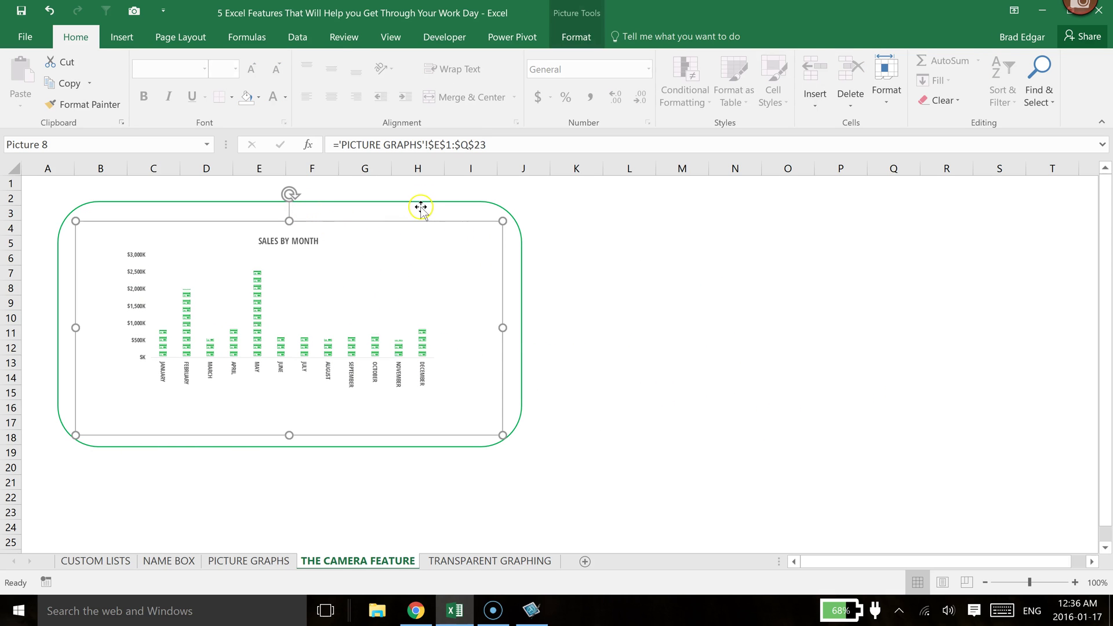
left_click(458, 205, "shift")
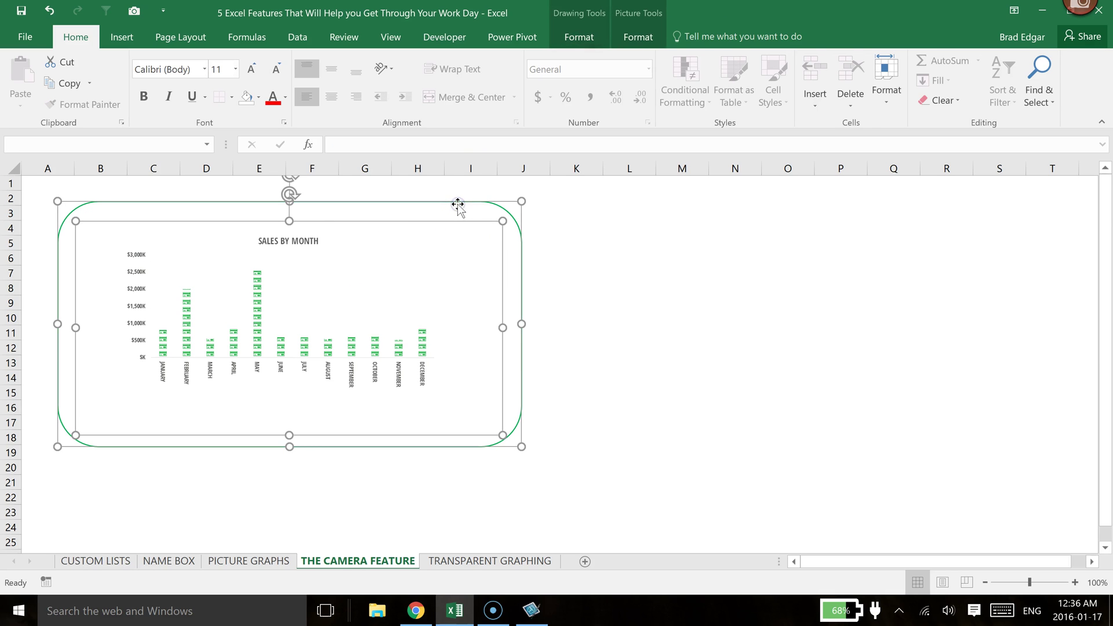
right_click(457, 204)
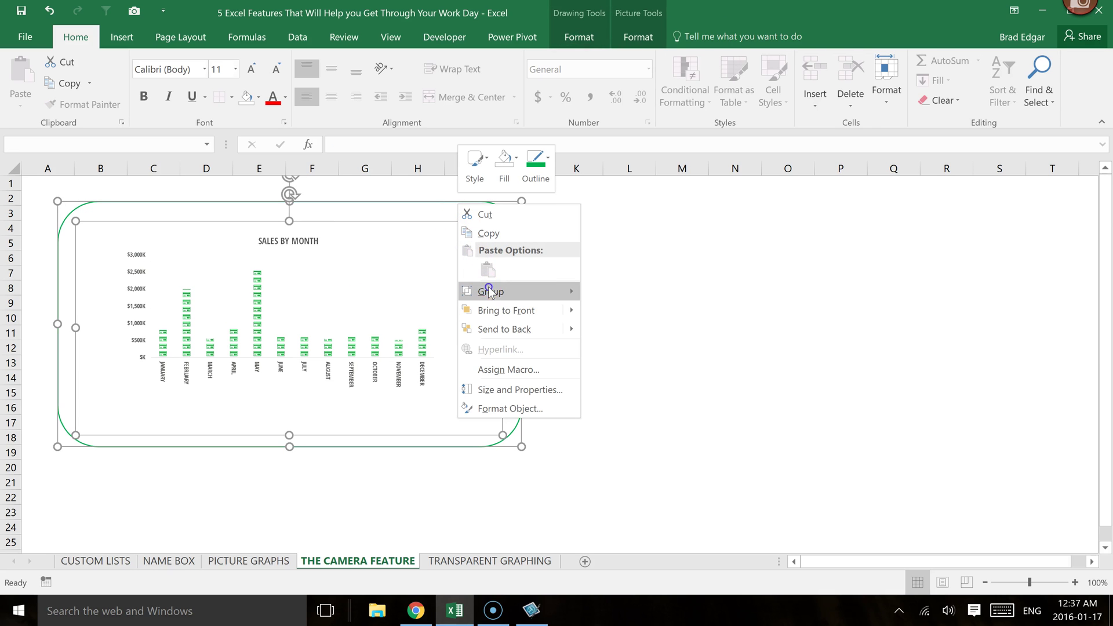
mouse_move(504, 291)
left_click(632, 293)
left_click(752, 301)
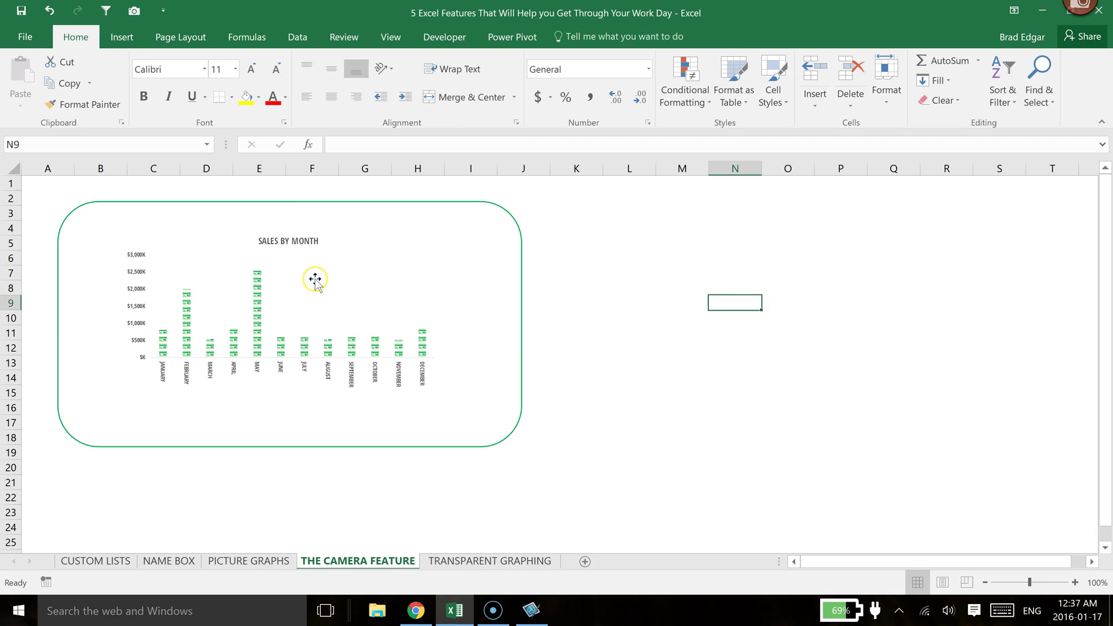
Shrink the framed chart group and move it into the sheet's top-left corner.
left_click_drag(315, 280, 280, 257)
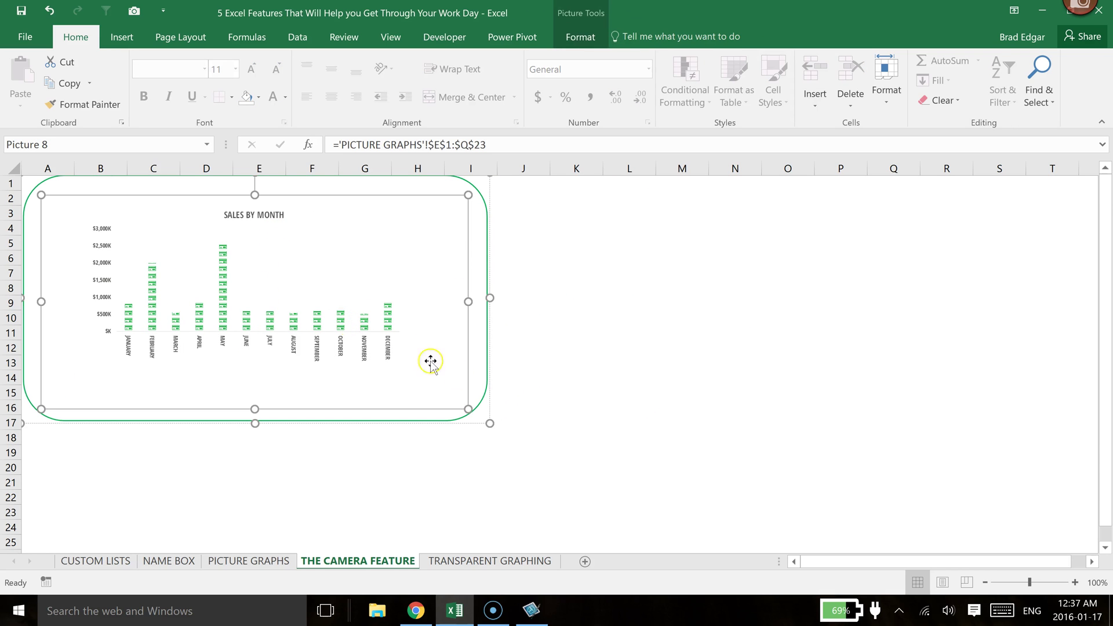
left_click_drag(489, 422, 343, 354)
left_click(525, 362)
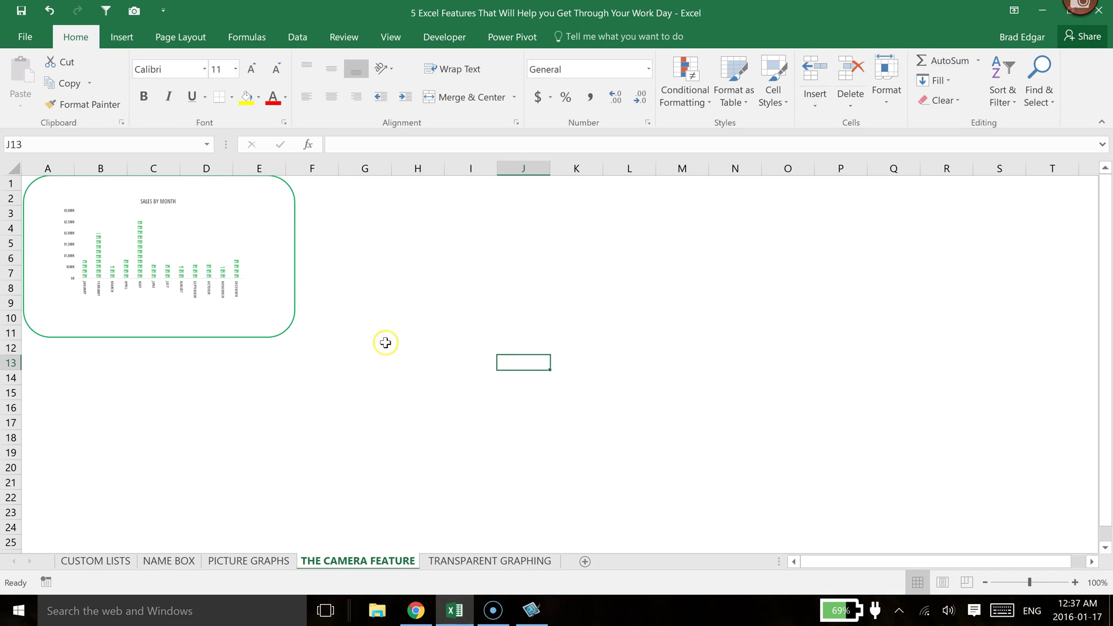
mouse_move(317, 231)
left_mouse_down()
mouse_move(342, 270)
mouse_move(373, 243)
mouse_move(298, 245)
mouse_move(322, 241)
left_mouse_up()
left_click(462, 348)
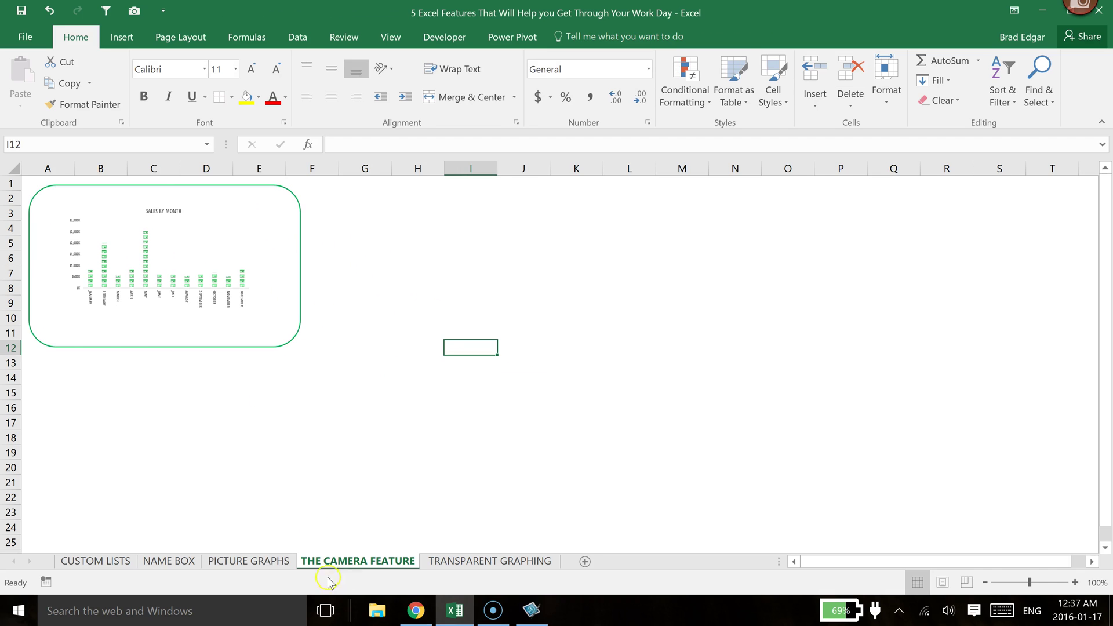
Paste a live camera picture of the PICTURE GRAPHS table B2:C14 at G3 on THE CAMERA FEATURE sheet.
left_click(248, 560)
left_click(250, 376)
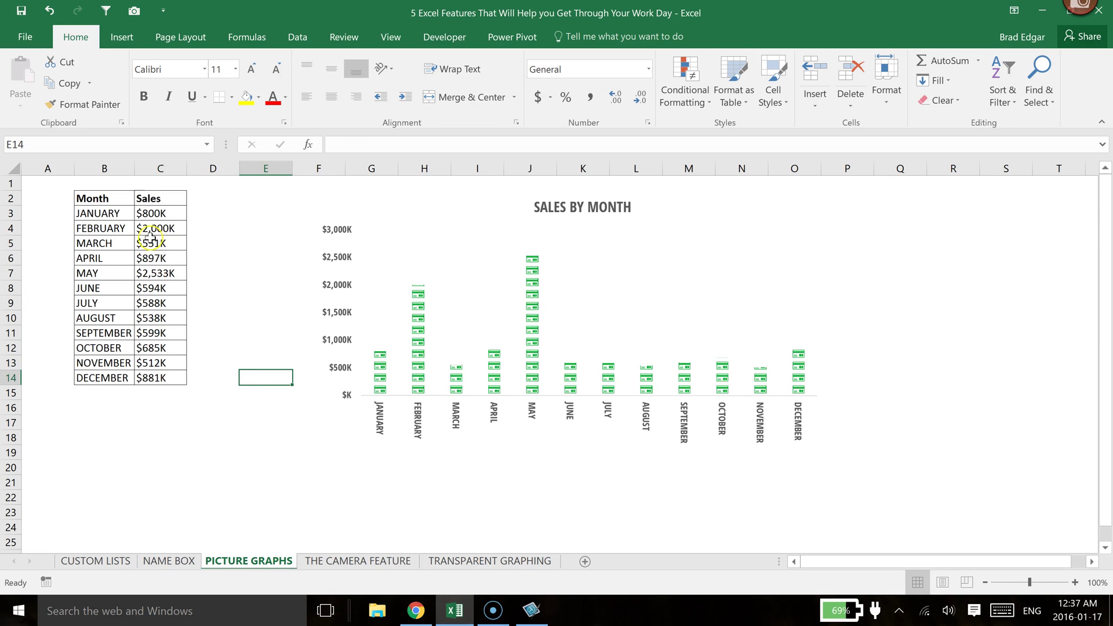
left_click_drag(102, 202, 150, 377)
left_click(136, 16)
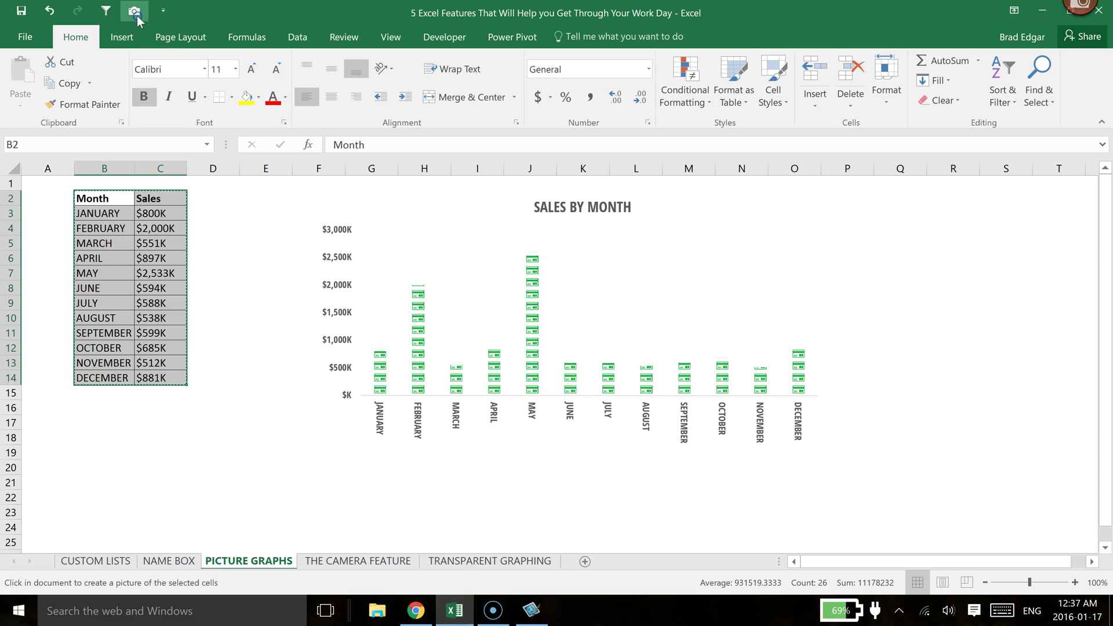
left_click(387, 563)
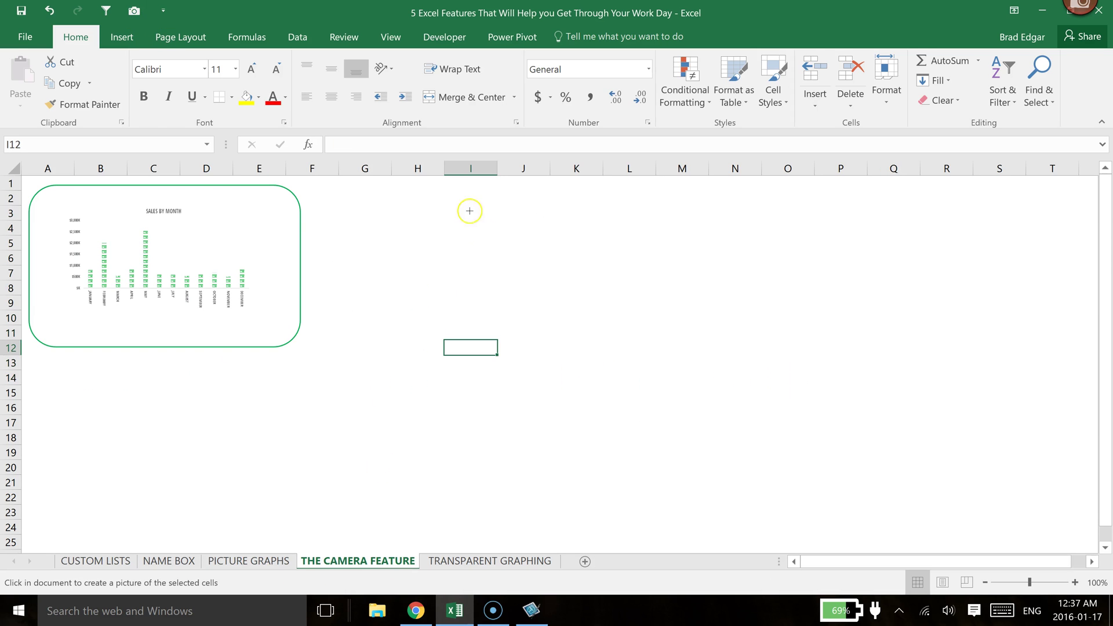
left_click(366, 208)
key("Escape")
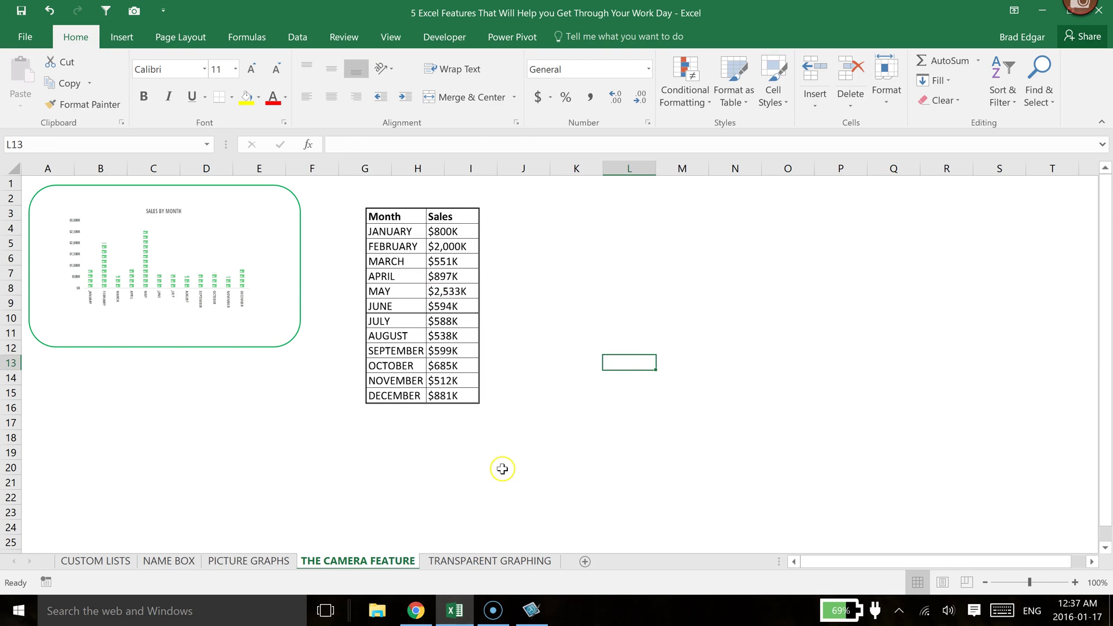
Shrink the table picture, place it right of the green framed chart, then return to PICTURE GRAPHS.
left_click(421, 229)
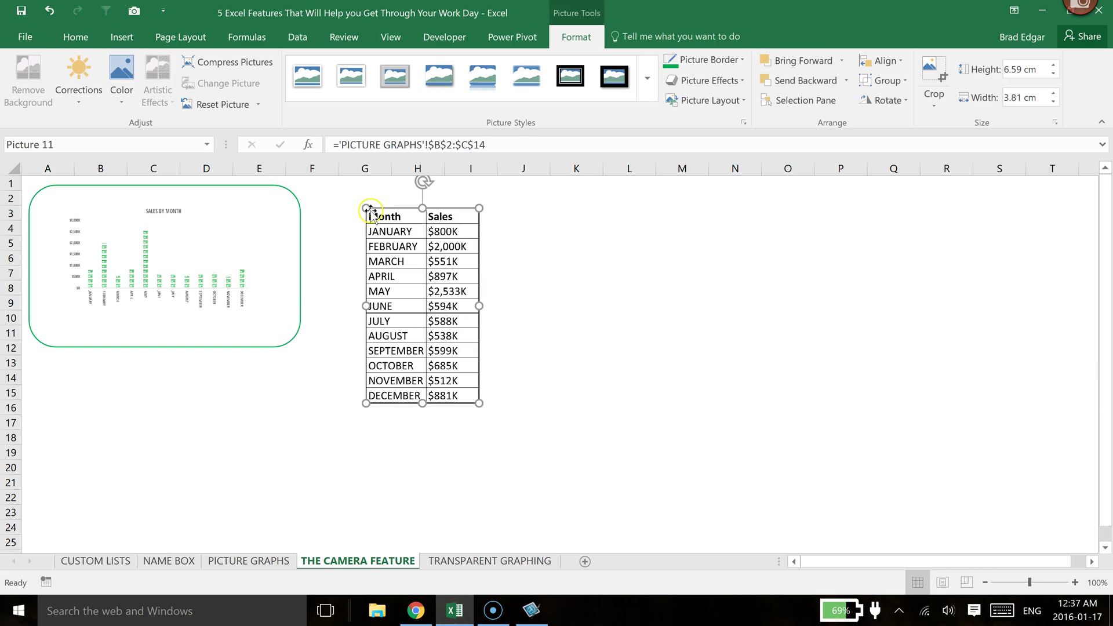
left_click_drag(418, 254, 458, 278)
left_click(646, 365)
left_click(492, 341)
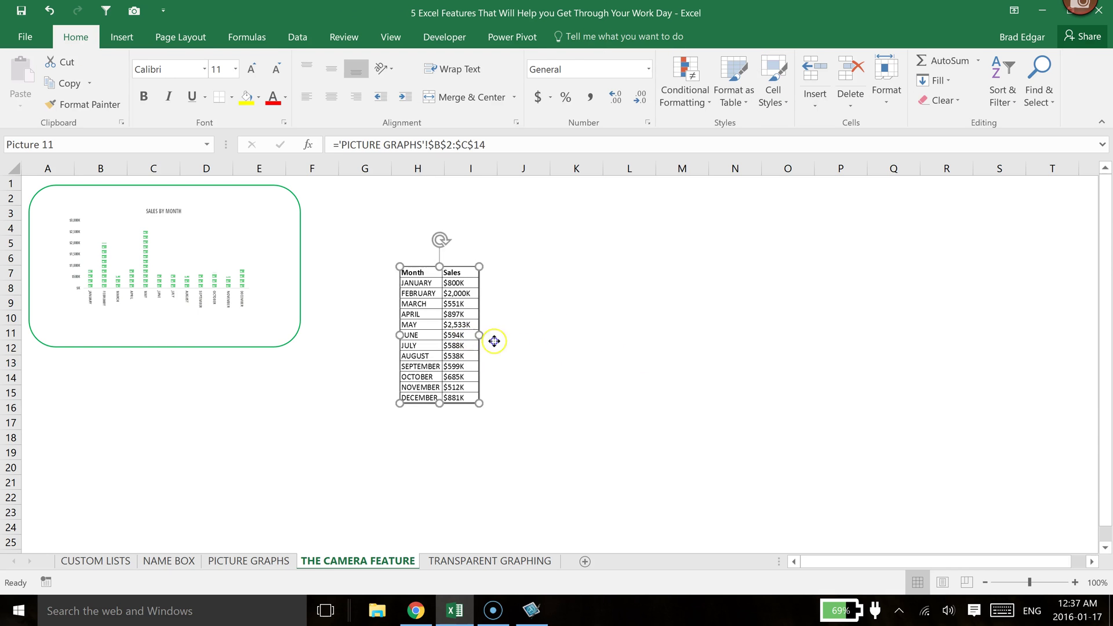
left_click_drag(492, 340, 247, 260)
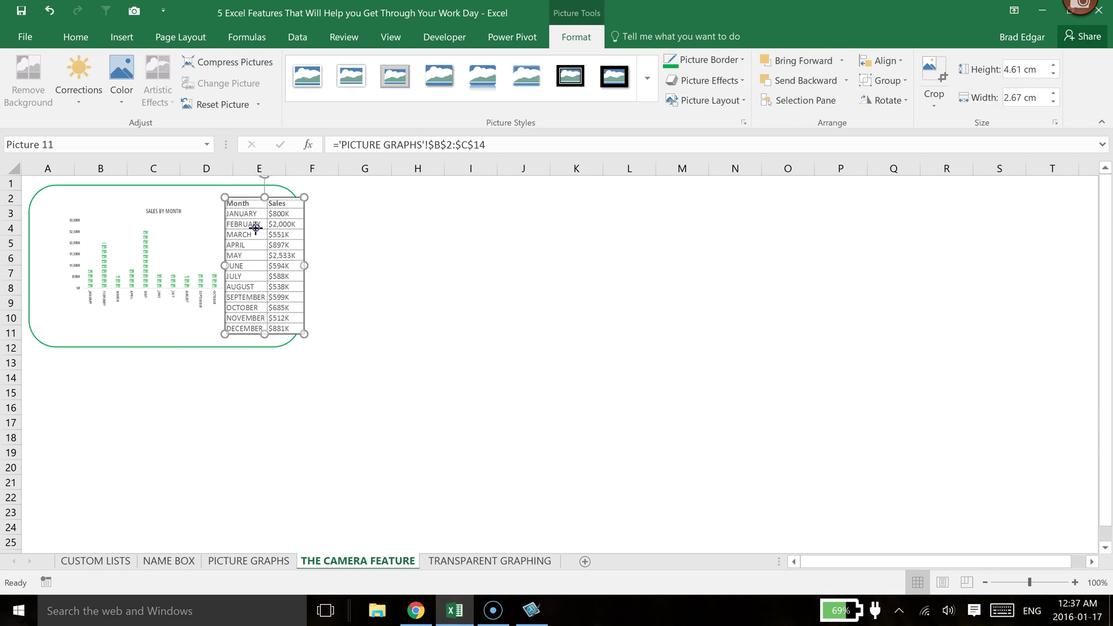
left_click(467, 318)
left_click_drag(301, 295, 363, 271)
key("Escape")
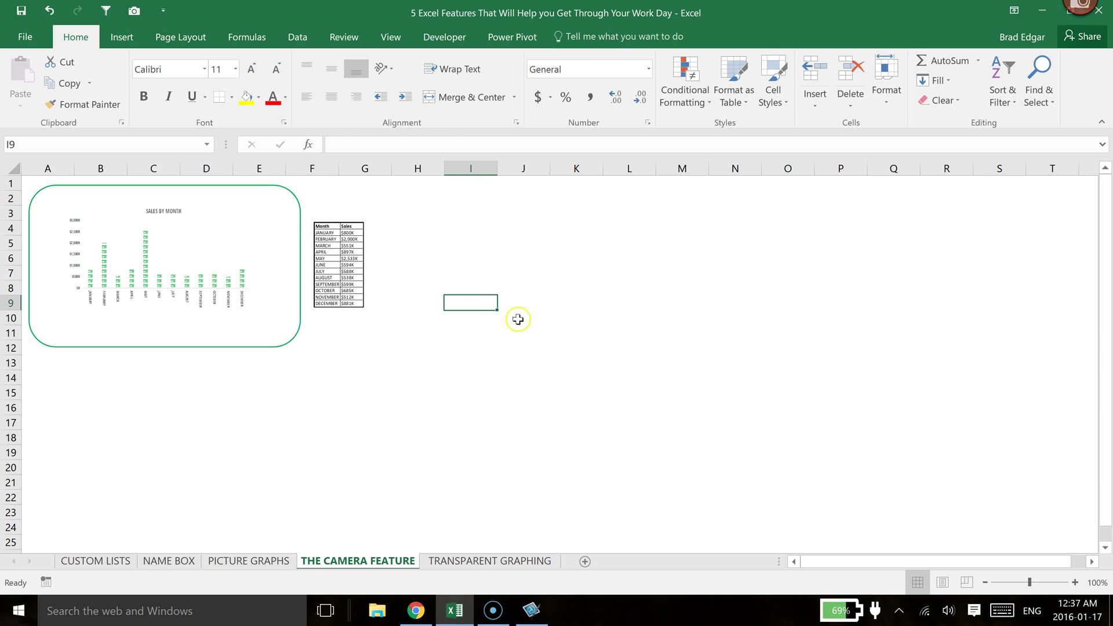
left_click(303, 203)
left_click(294, 585)
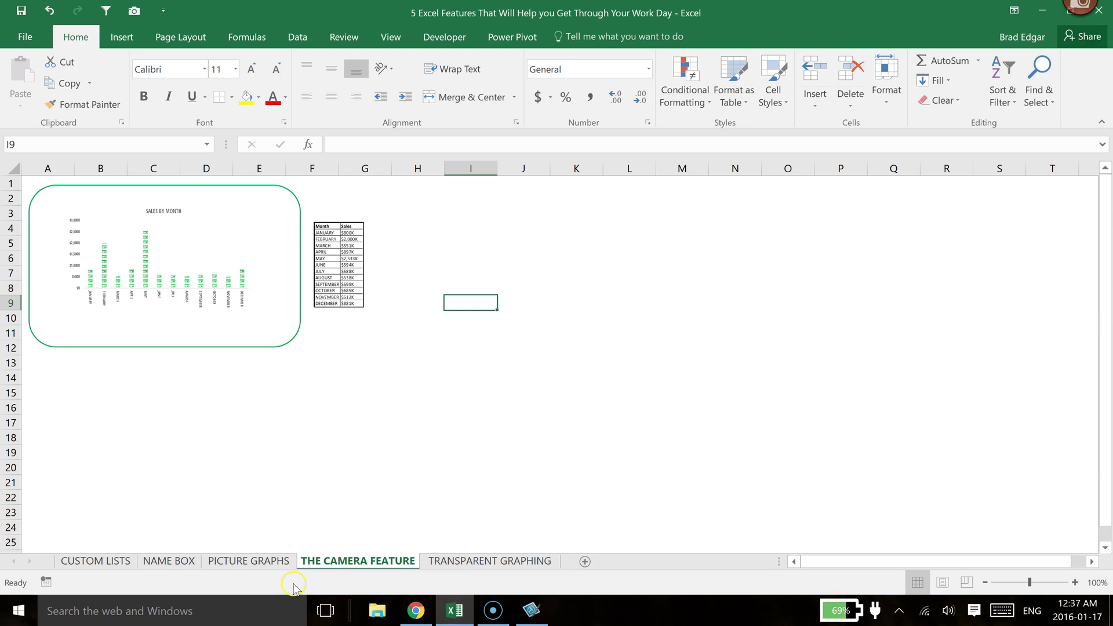
Change March sales in C5 on PICTURE GRAPHS to $800K, then return to THE CAMERA FEATURE sheet.
left_click(265, 562)
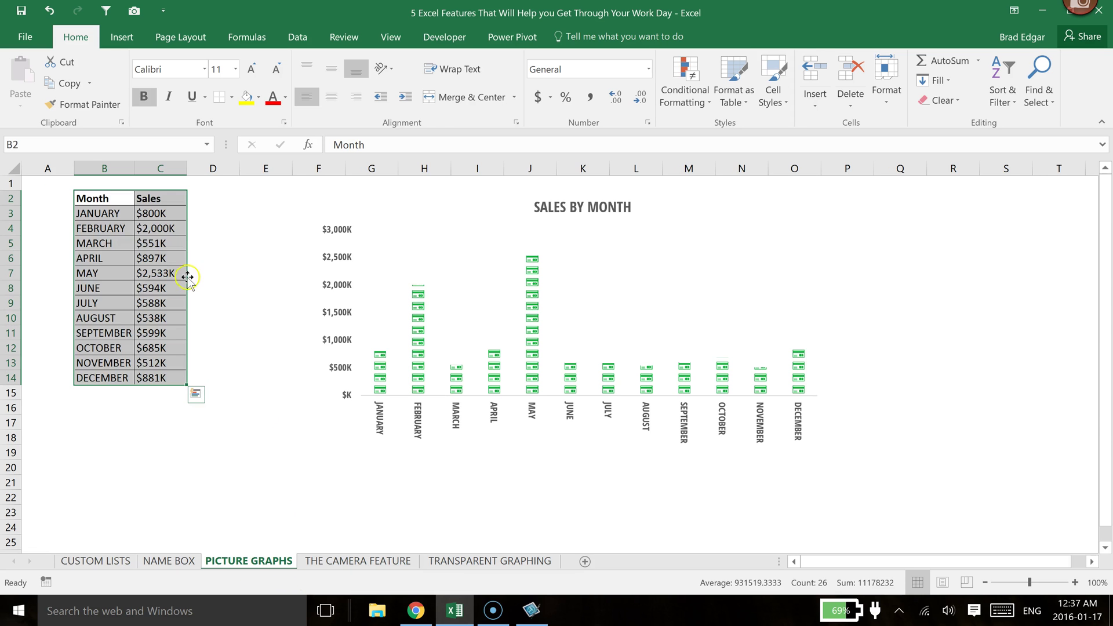
left_click(151, 243)
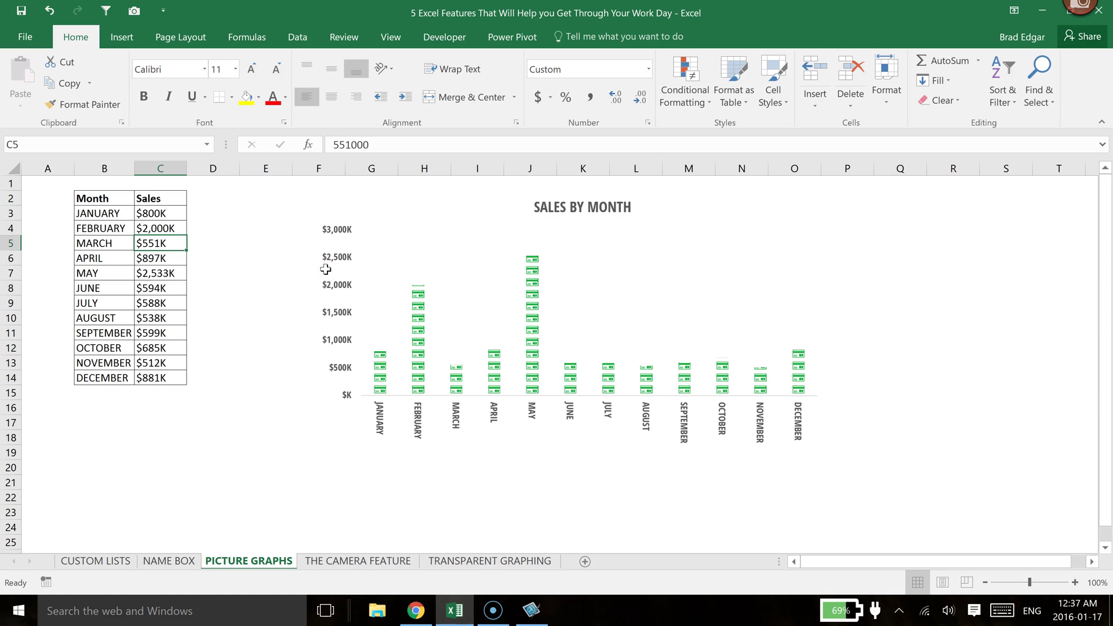
type("800000")
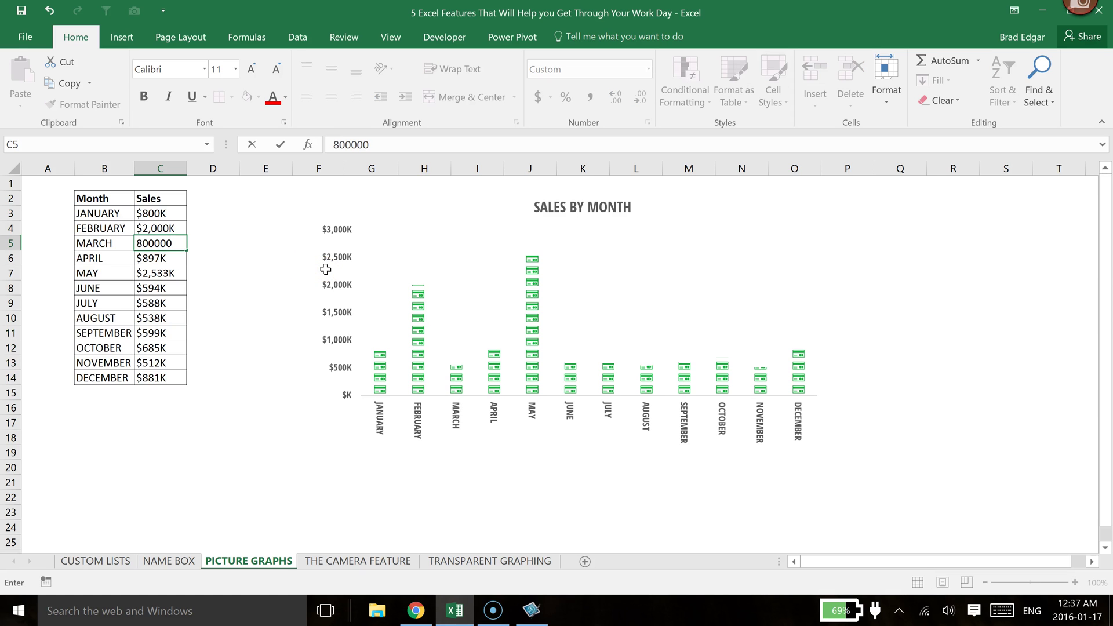
key("Return")
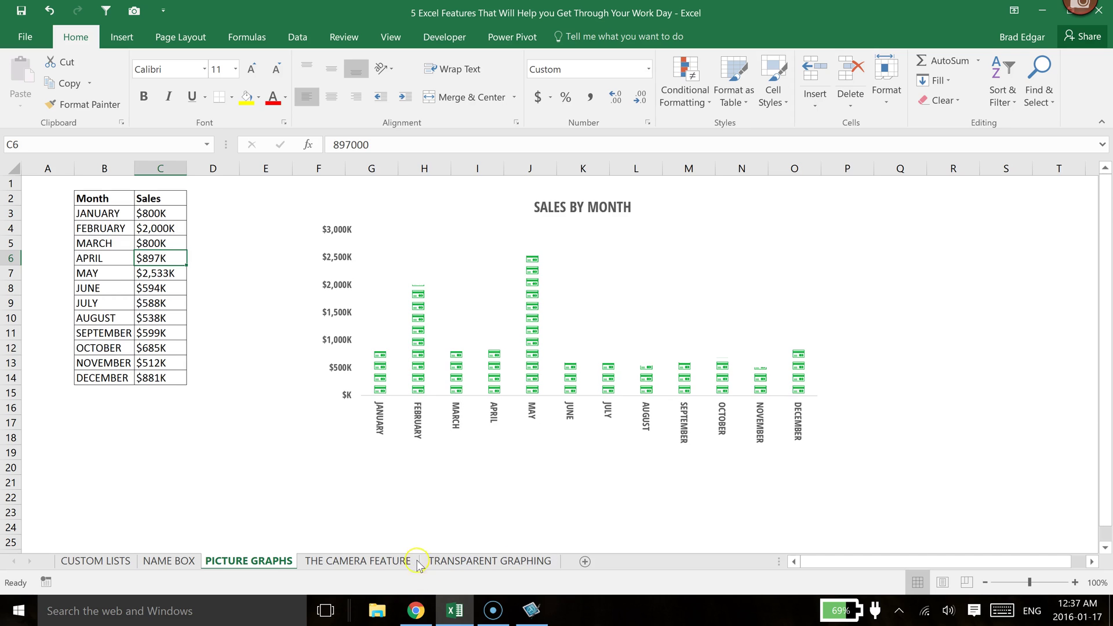
left_click(408, 562)
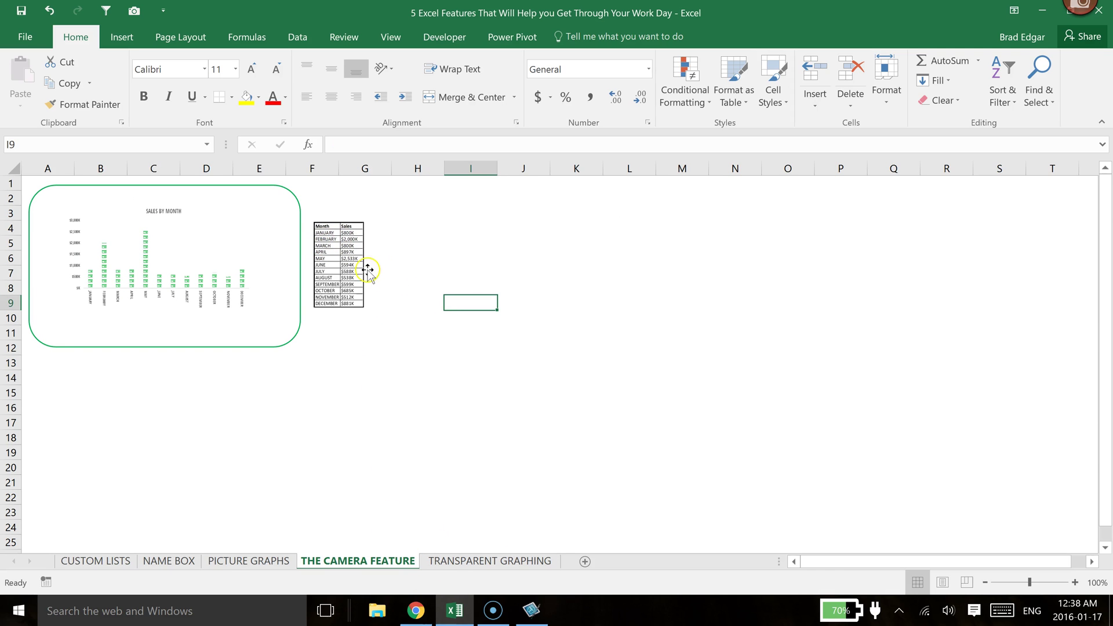
Move the live table picture onto the chart's top-right area and shrink it inside the frame.
left_click_drag(350, 259, 270, 223)
left_click(249, 202)
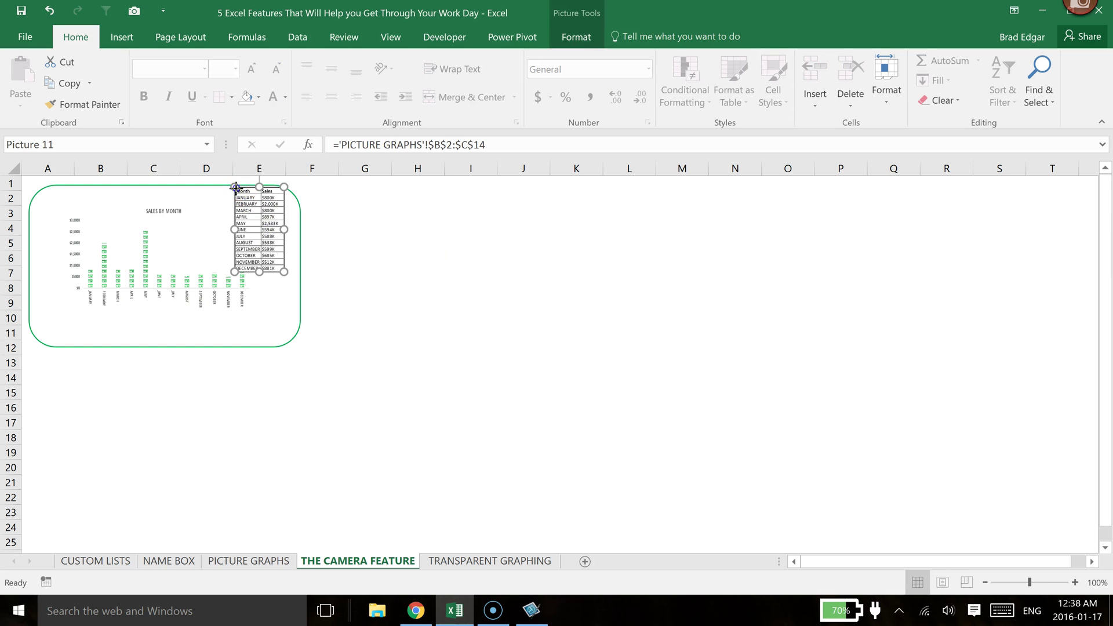
left_click(418, 273)
left_click(238, 238)
left_click_drag(238, 239, 216, 229)
left_click(415, 277)
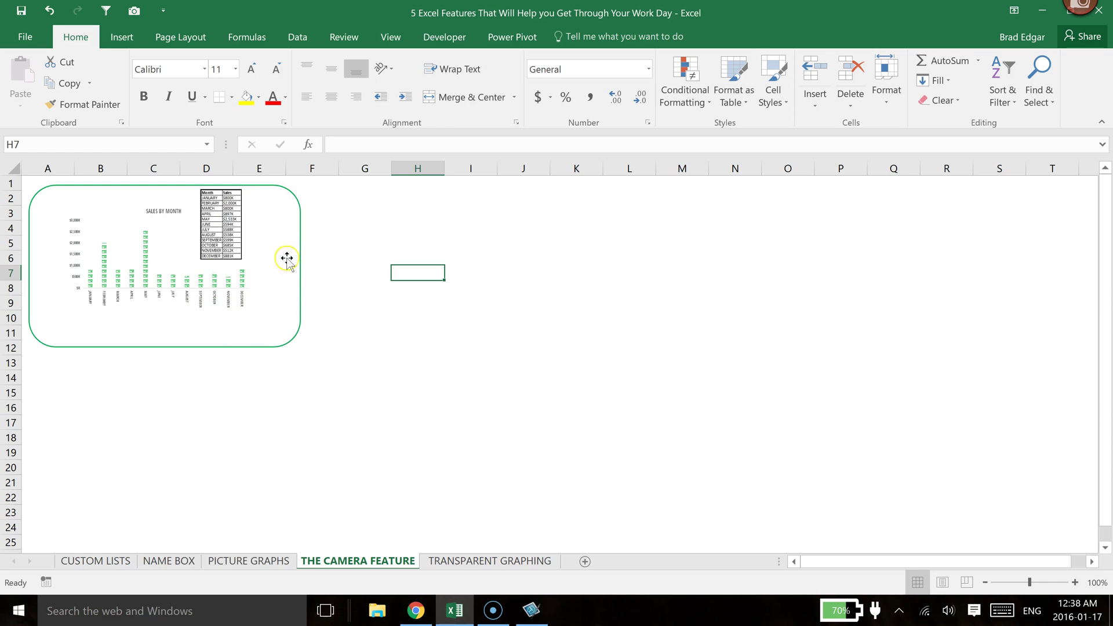
Enlarge the green framed chart from its lower-right corner and reposition the table picture at its upper right.
left_click(297, 342)
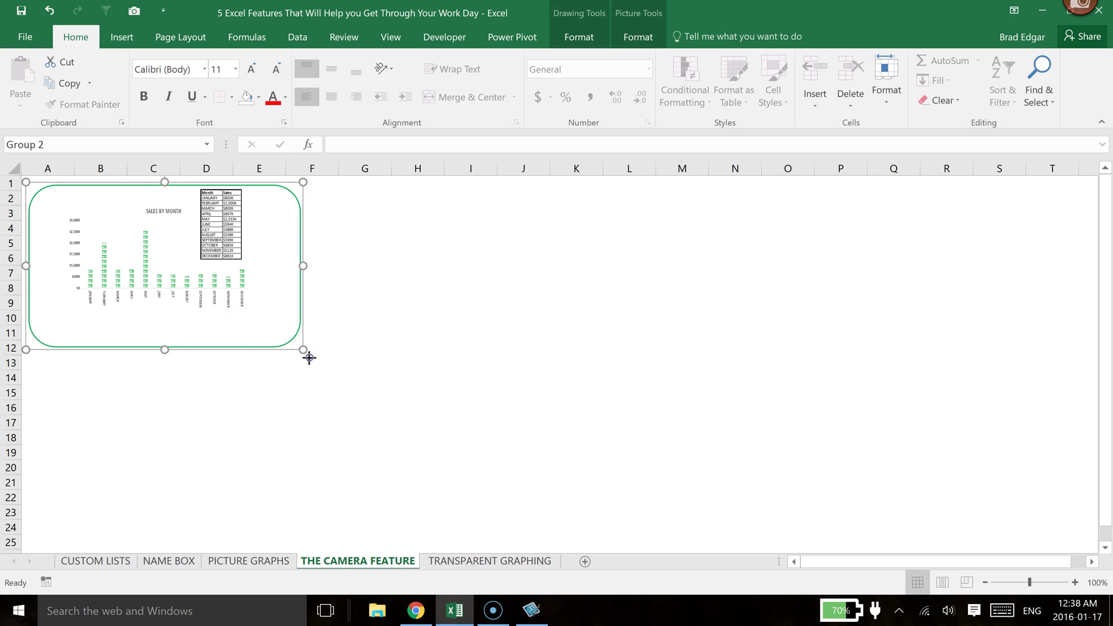
left_click_drag(309, 357, 351, 394)
left_click(477, 390)
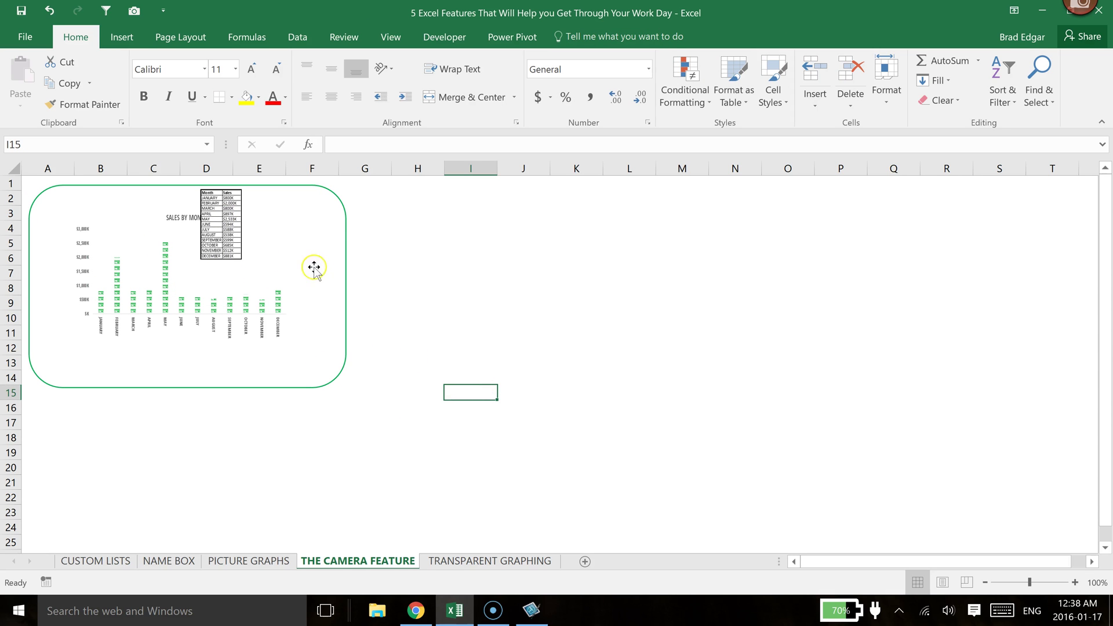
left_click_drag(232, 227, 271, 234)
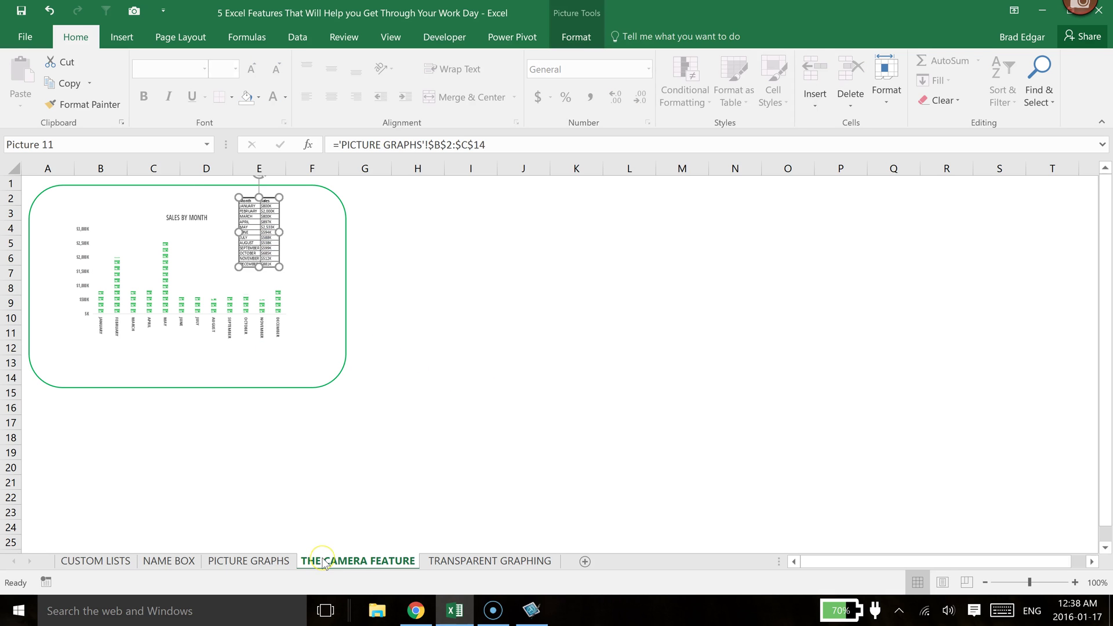